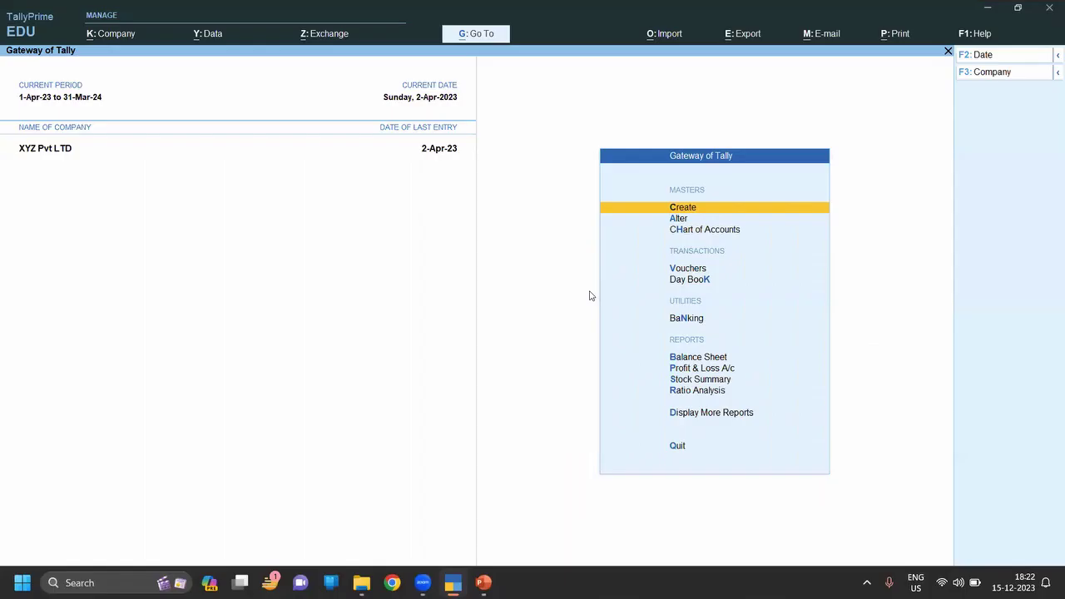
# Switch voucher entry to a Payment voucher and begin editing its date.
pyautogui.press('v')
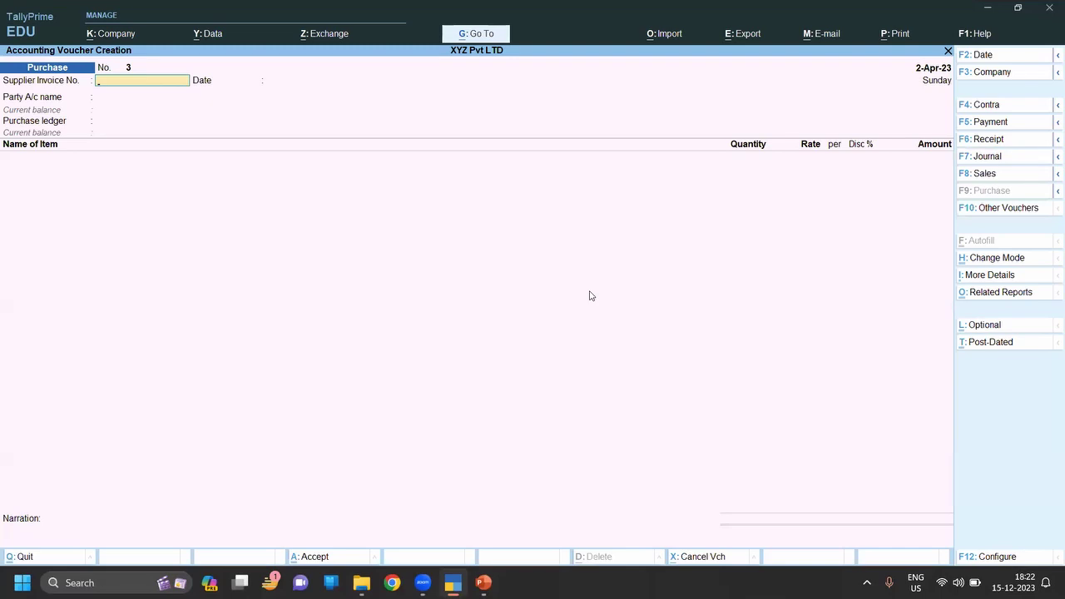
pyautogui.press('F5')
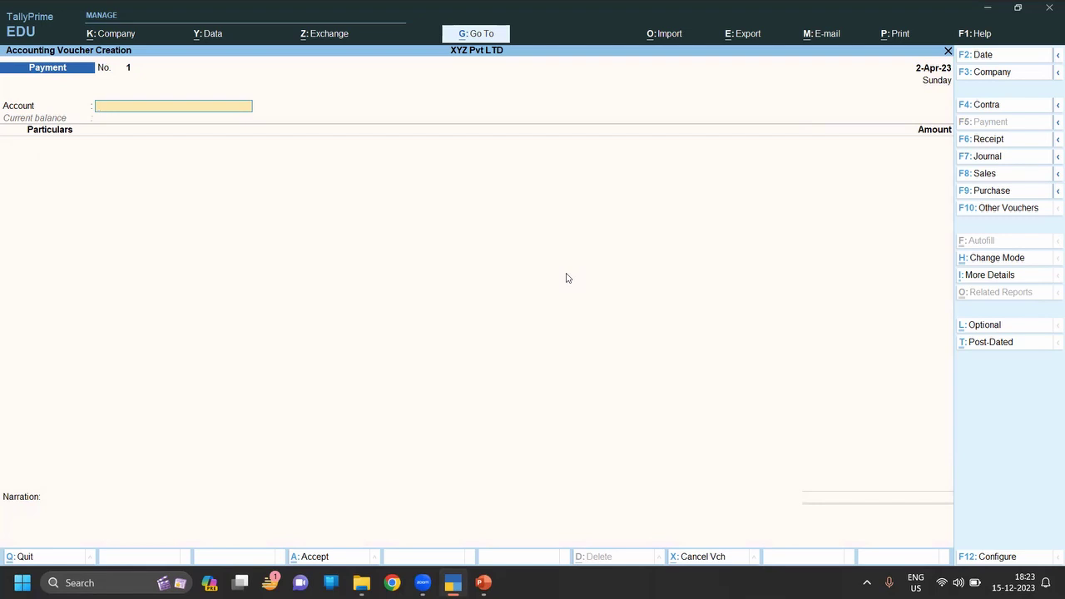
pyautogui.press('F2')
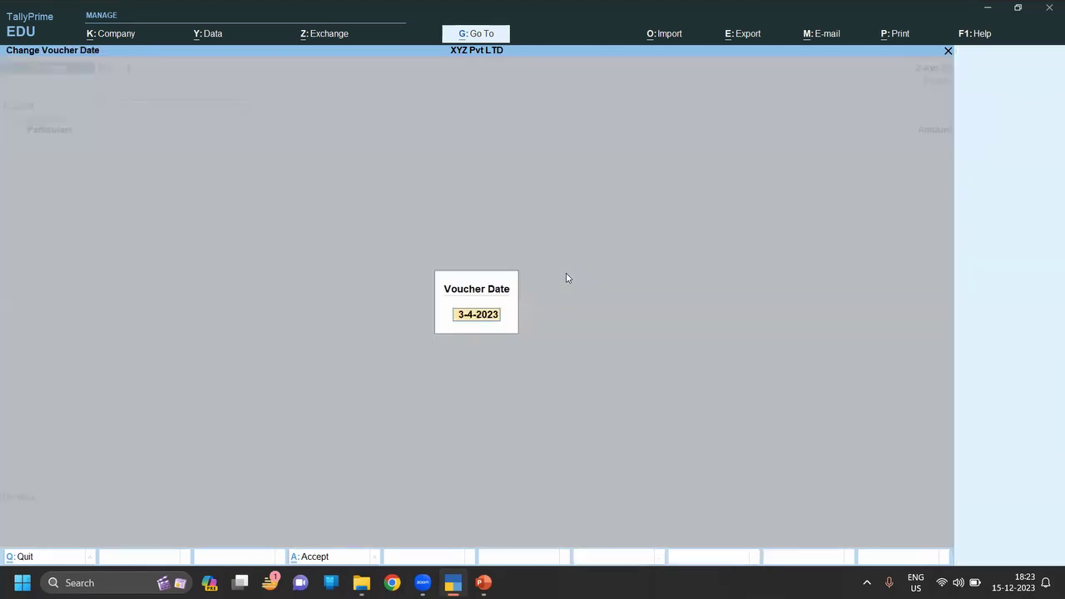
# Date the voucher 1-May-23 and pay from Cash to the individual supplier.
pyautogui.write('1.5')
pyautogui.press('Return')
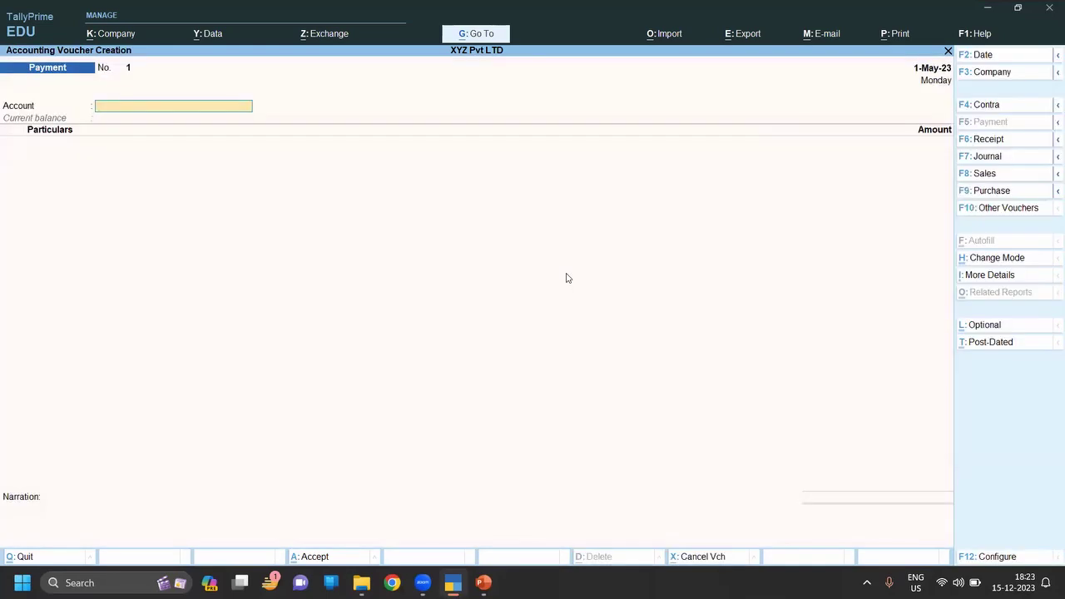
pyautogui.write('C')
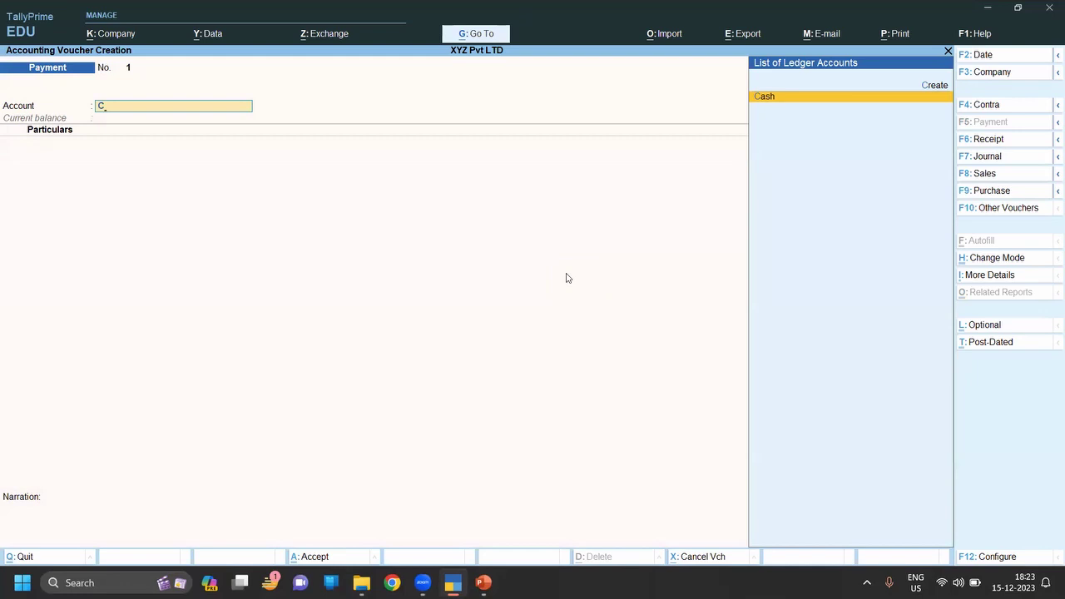
pyautogui.press('Return')
pyautogui.write('S')
pyautogui.press('Return')
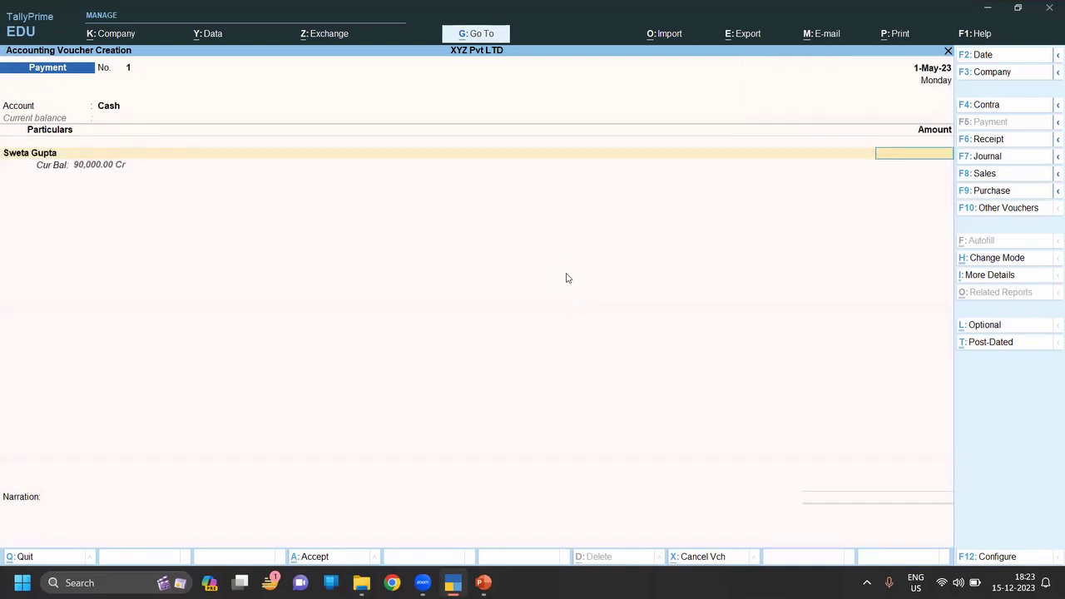
# Enter 90,000 against pending bill 1 and save Payment voucher 1.
pyautogui.write('900000')
pyautogui.press('Return')
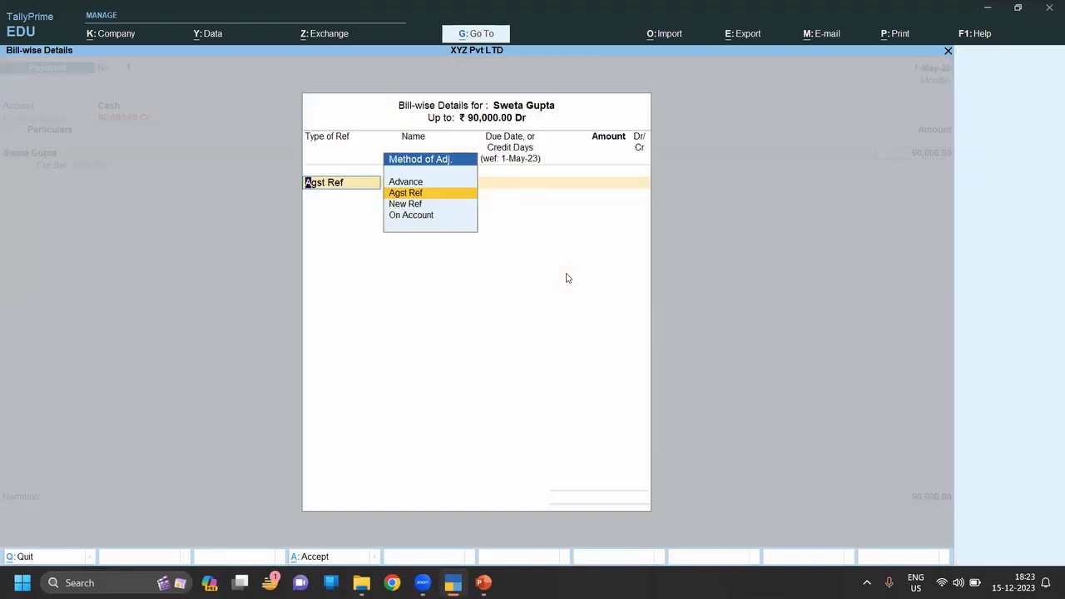
pyautogui.press('Down')
pyautogui.press('Up')
pyautogui.press('Return')
pyautogui.press('Return')
pyautogui.press('Return')
pyautogui.press('Return')
pyautogui.press('Return')
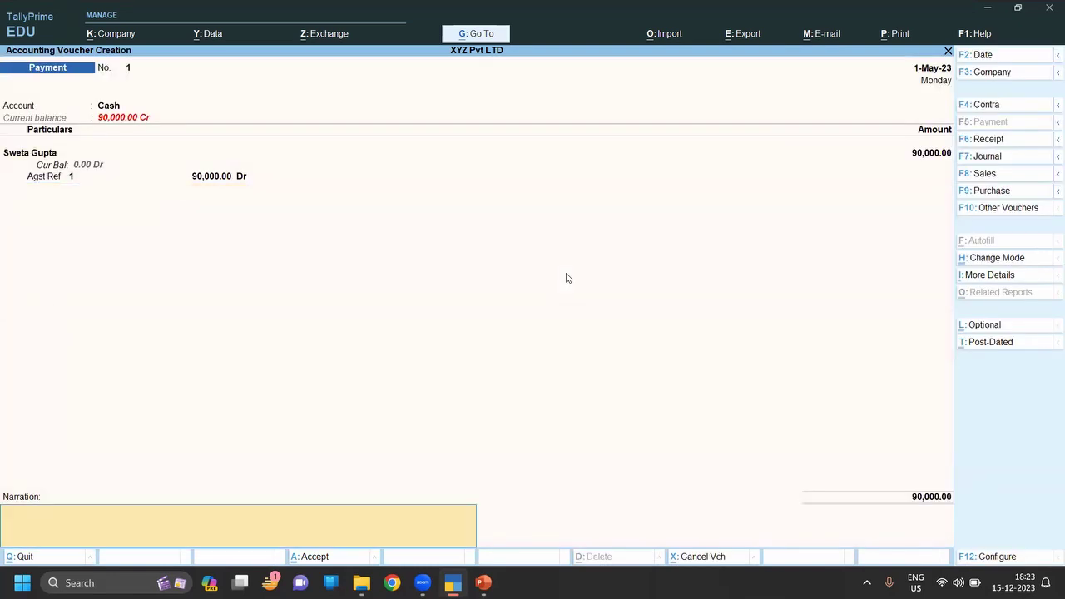
pyautogui.press('Return')
pyautogui.press('Return')
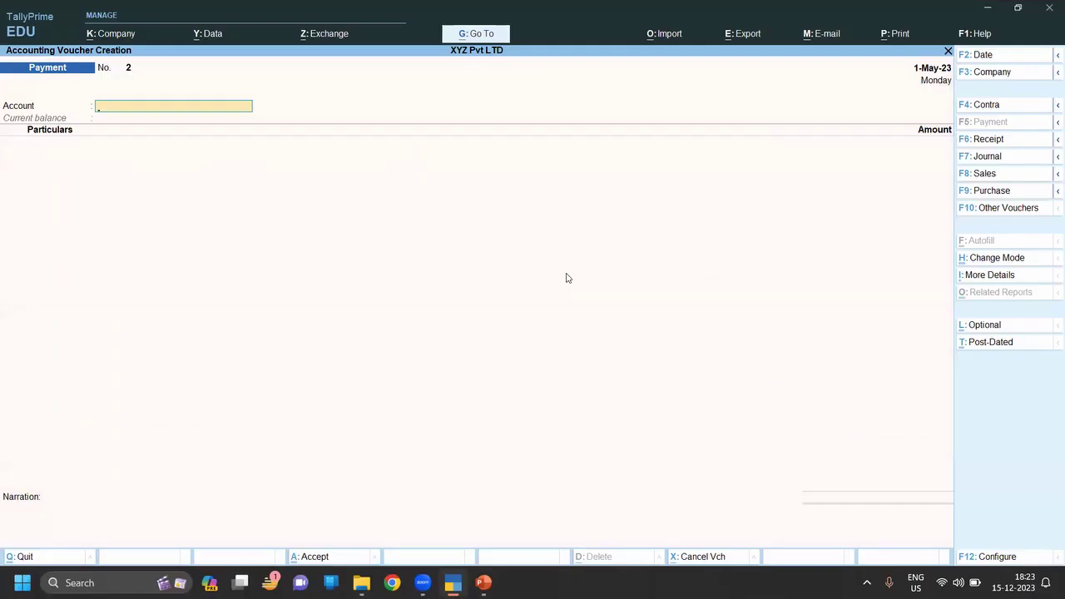
# Create a new ledger named ICICI Bank under Bank Accounts.
pyautogui.hotkey('alt', 'c')
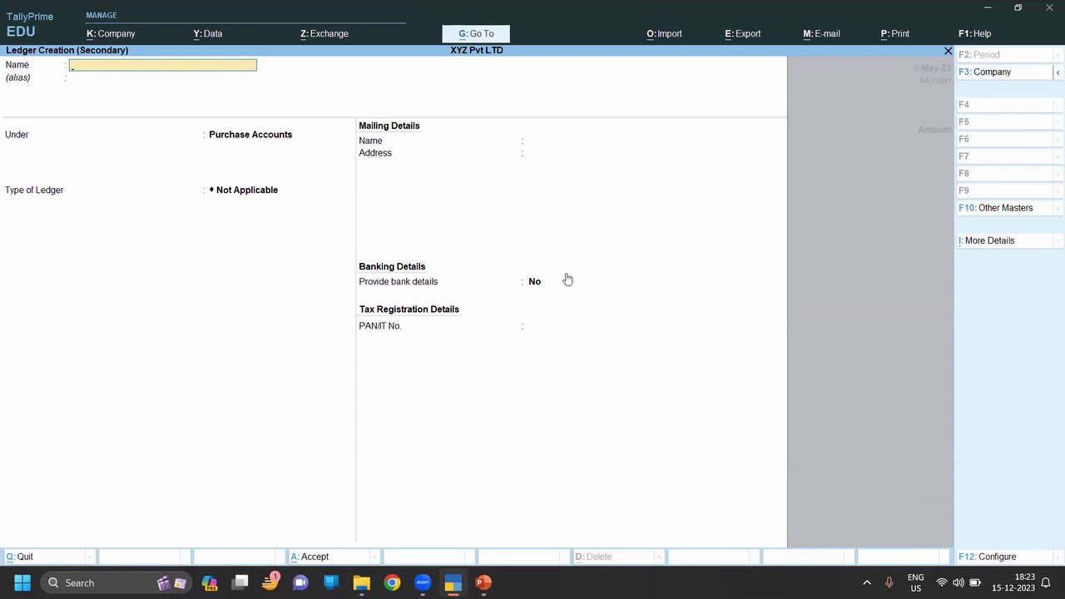
pyautogui.write('ICICI Bank')
pyautogui.press('Return')
pyautogui.press('Return')
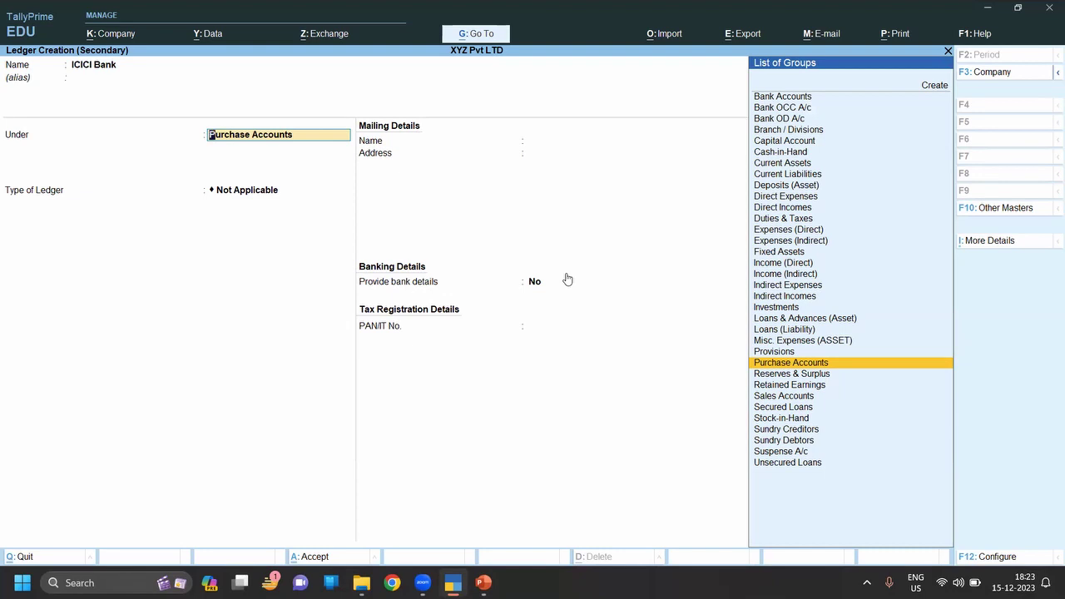
pyautogui.write('Ba')
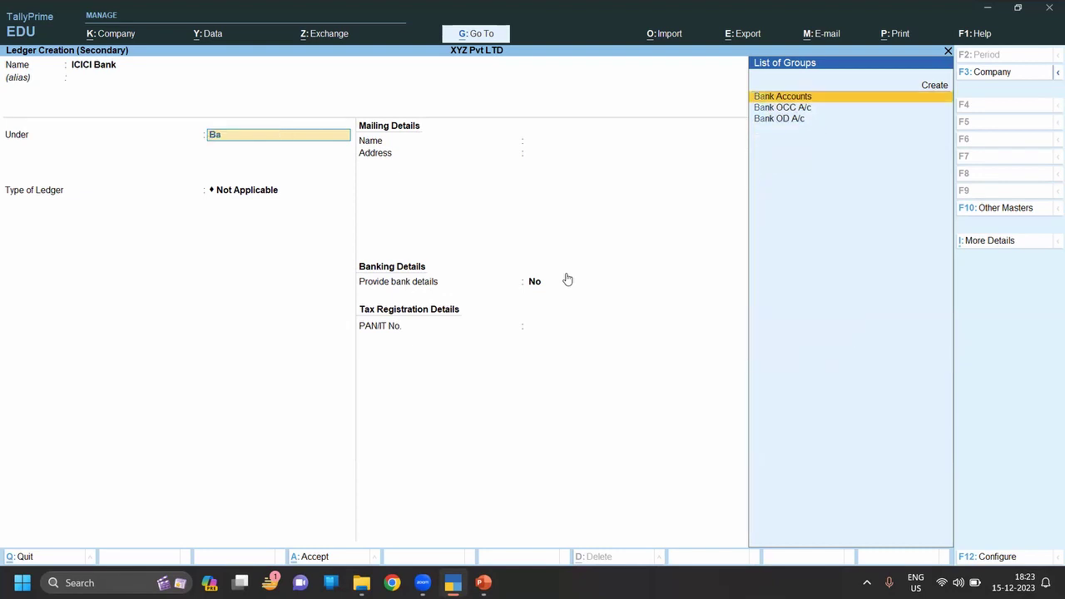
pyautogui.press('Return')
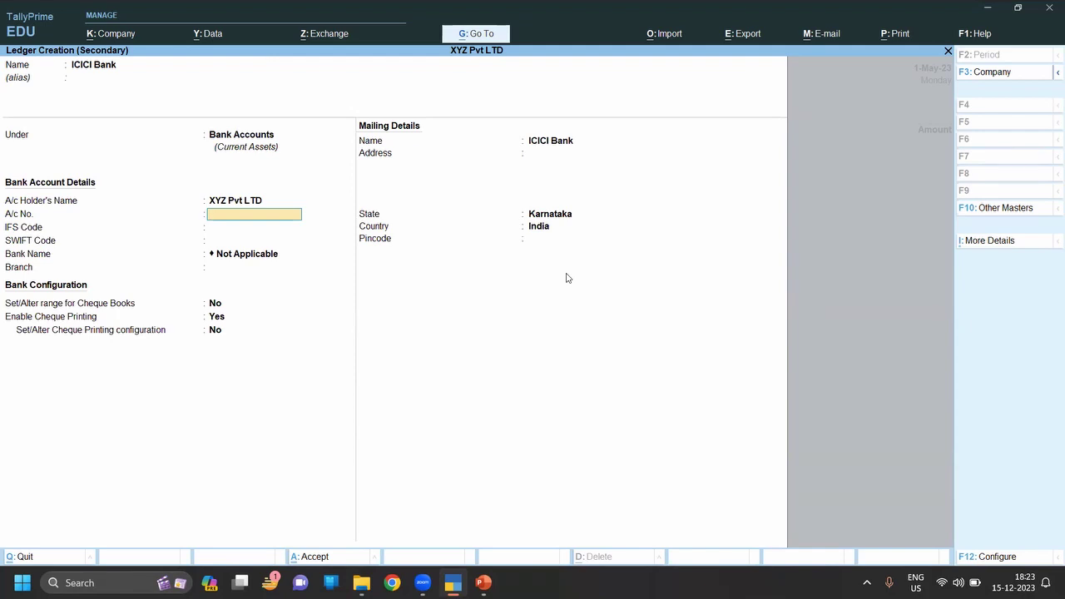
# Enter the company's bank account number, leave IFS Code blank, and keep cheque-book range at No.
pyautogui.press('Return')
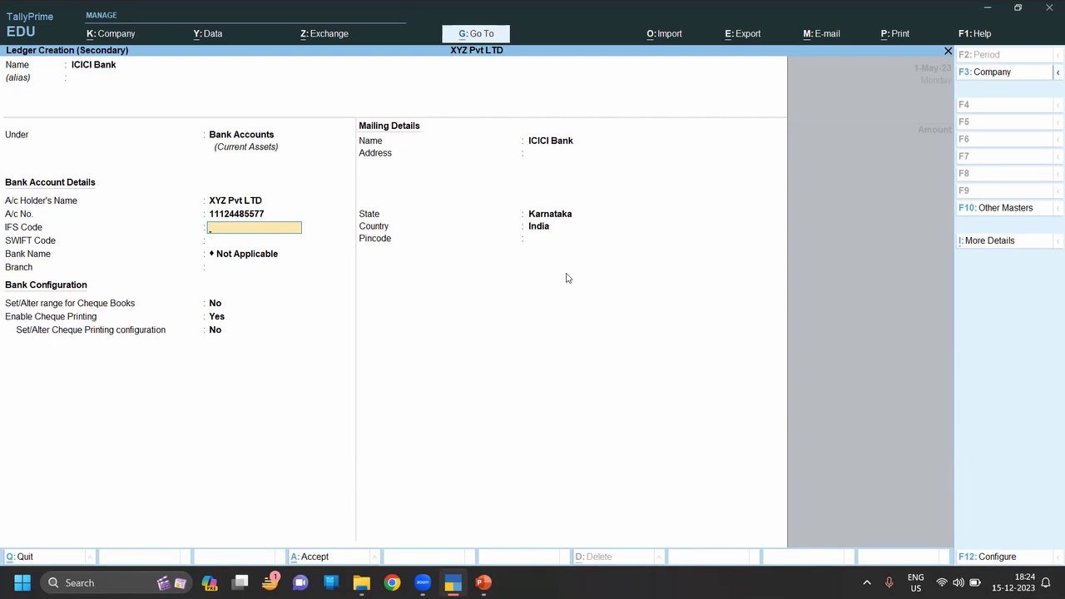
pyautogui.press('Return')
pyautogui.press('Return')
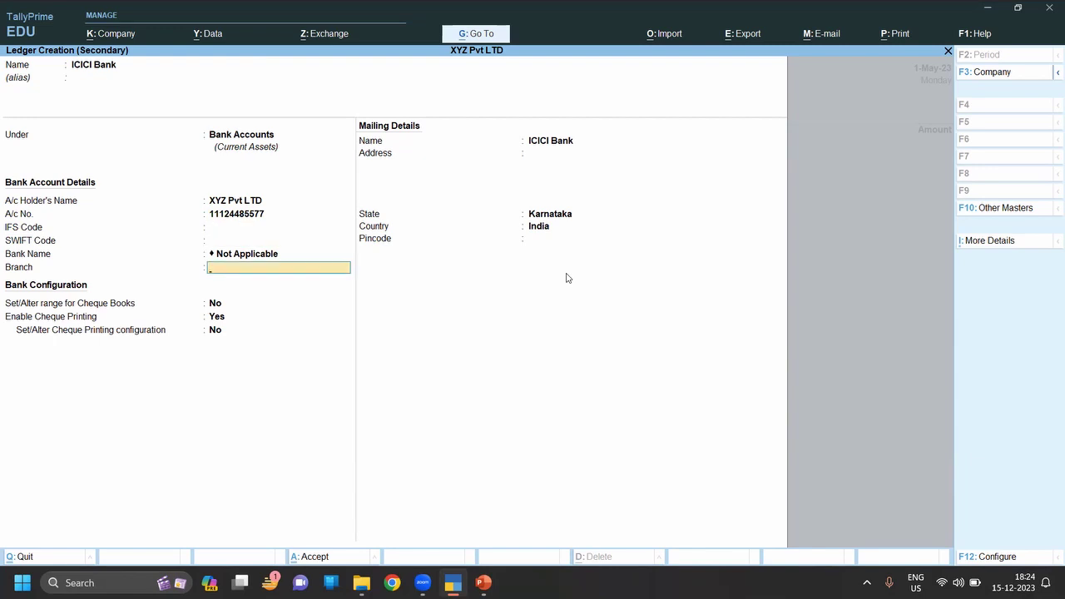
pyautogui.press('Return')
pyautogui.press('Return')
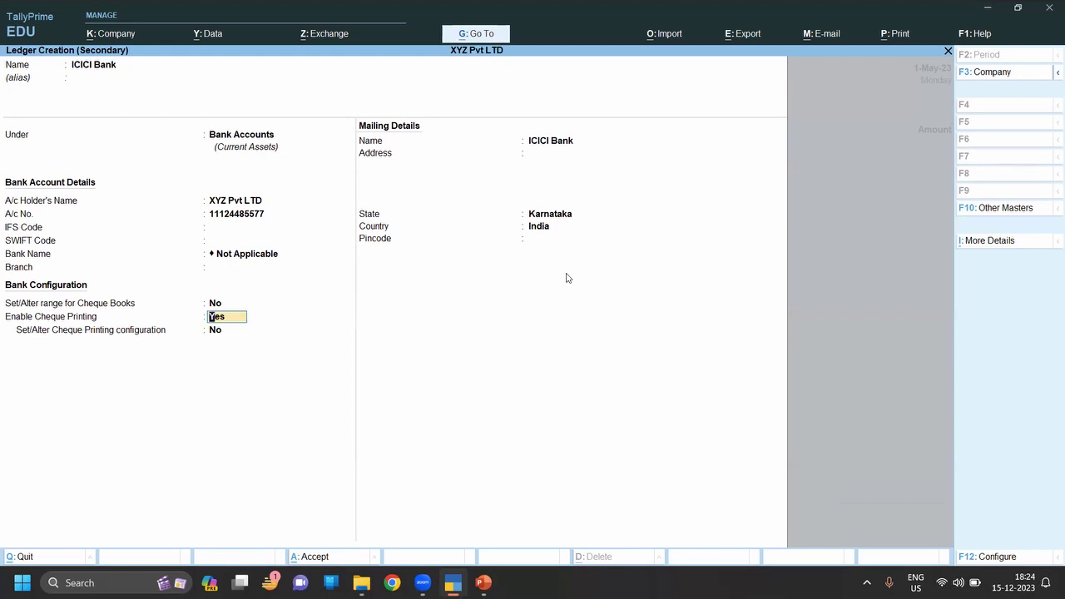
pyautogui.press('Up')
pyautogui.write('y')
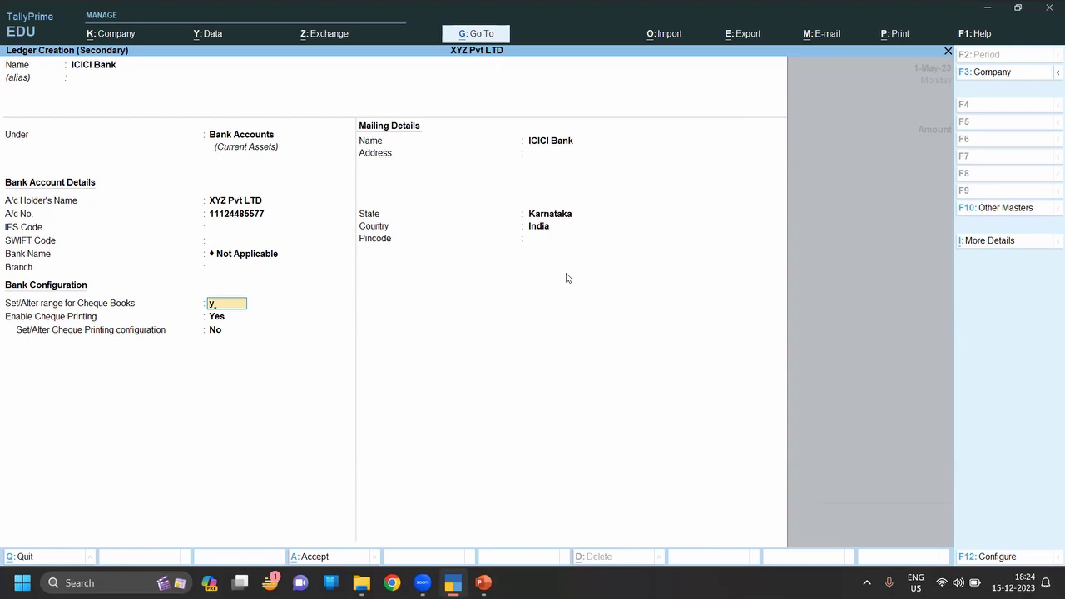
pyautogui.press('BackSpace')
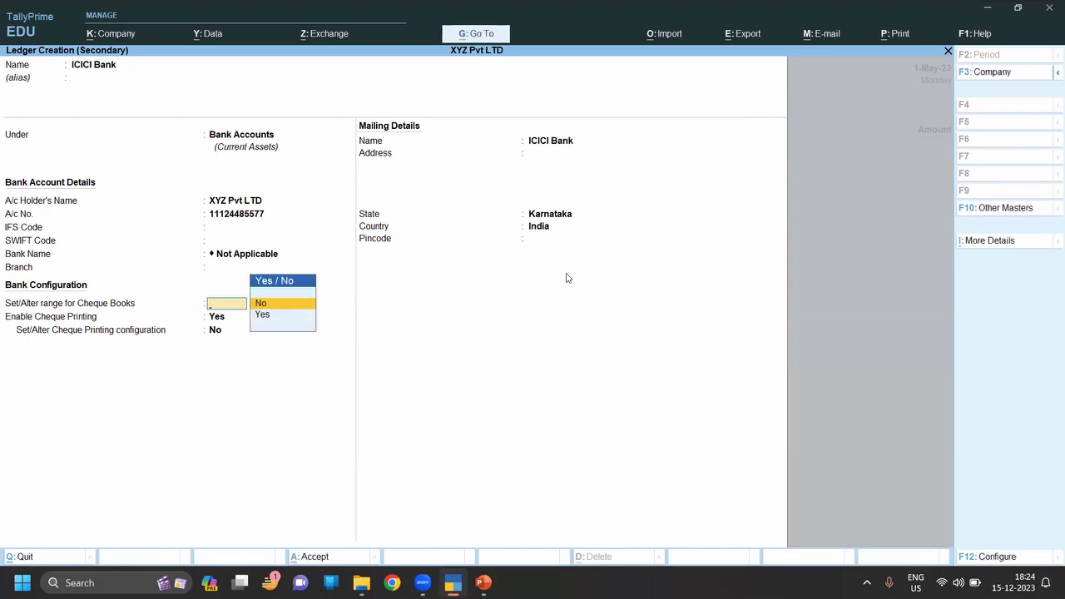
pyautogui.press('Return')
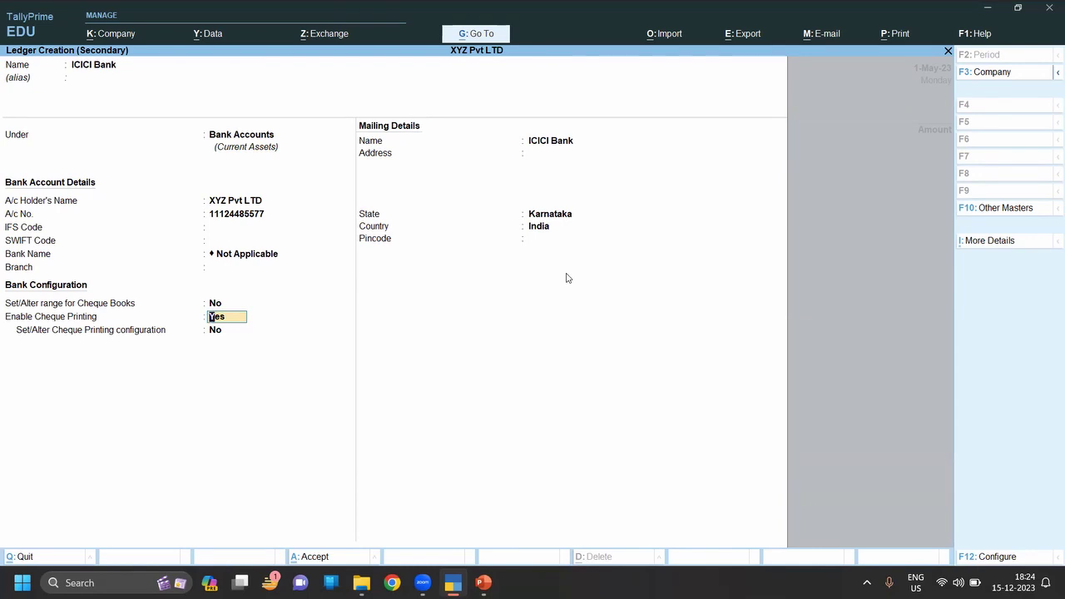
# Save the ICICI Bank ledger and pay LXY Ltd 2,64,000 against bill 2023-24-002.
pyautogui.hotkey('ctrl', 'a')
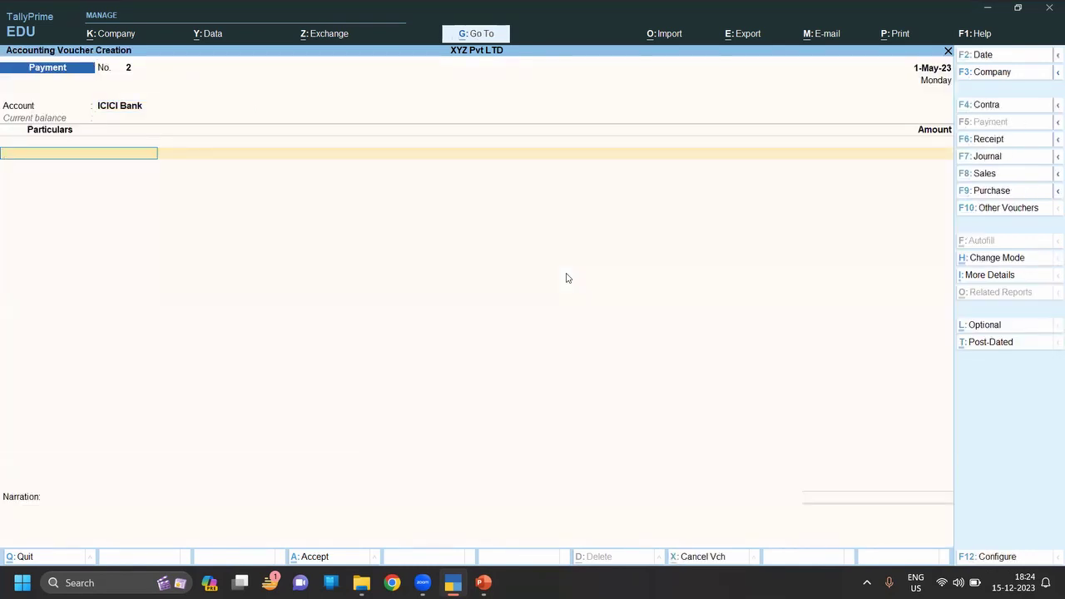
pyautogui.write('L')
pyautogui.press('Return')
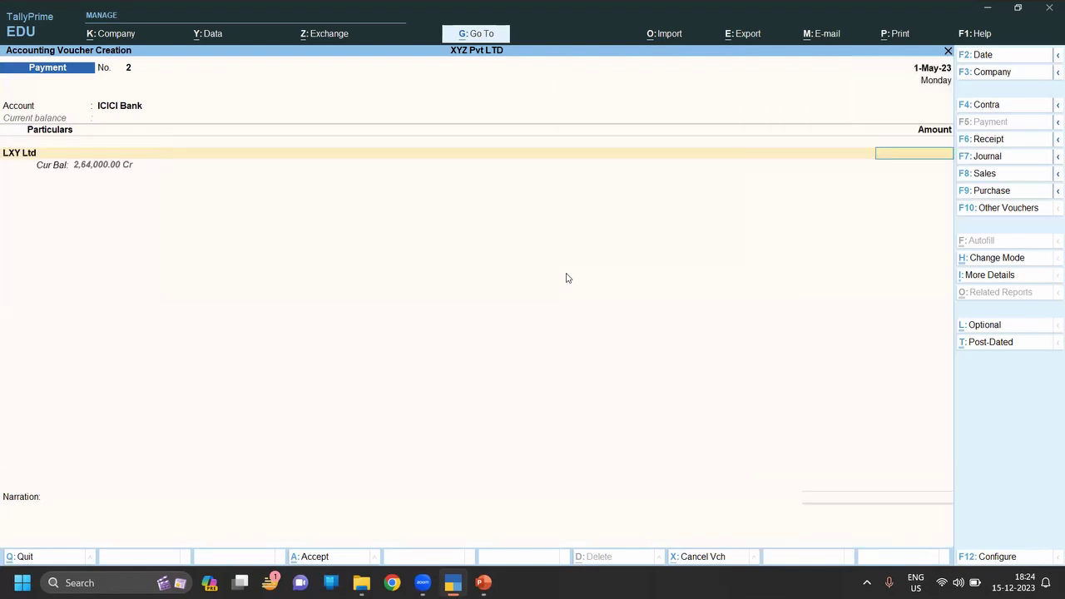
pyautogui.write('264000')
pyautogui.press('Return')
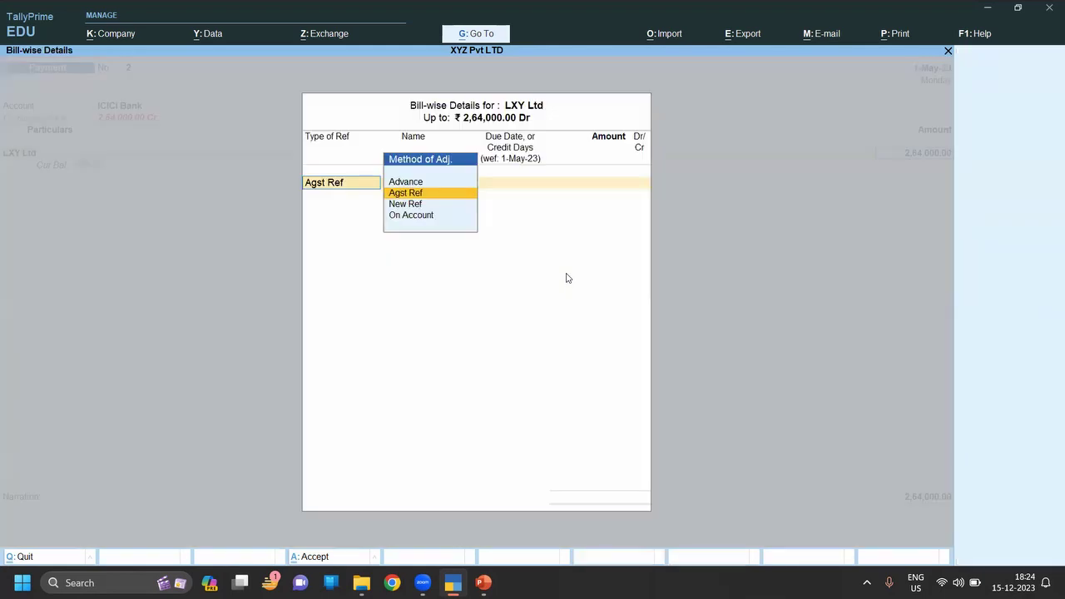
pyautogui.press('Return')
pyautogui.press('Return')
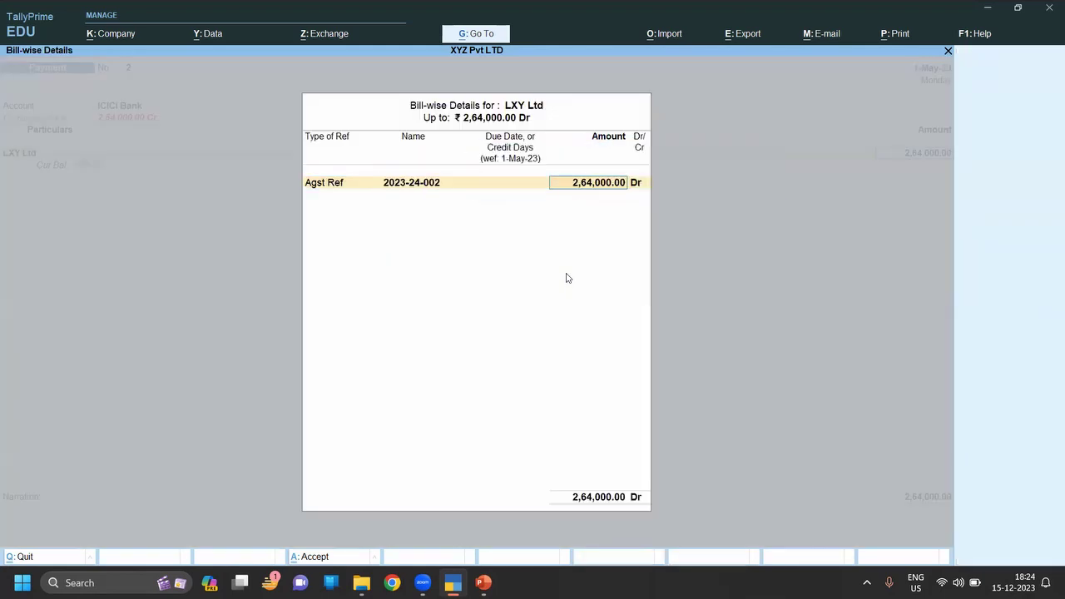
pyautogui.press('Return')
pyautogui.press('Return')
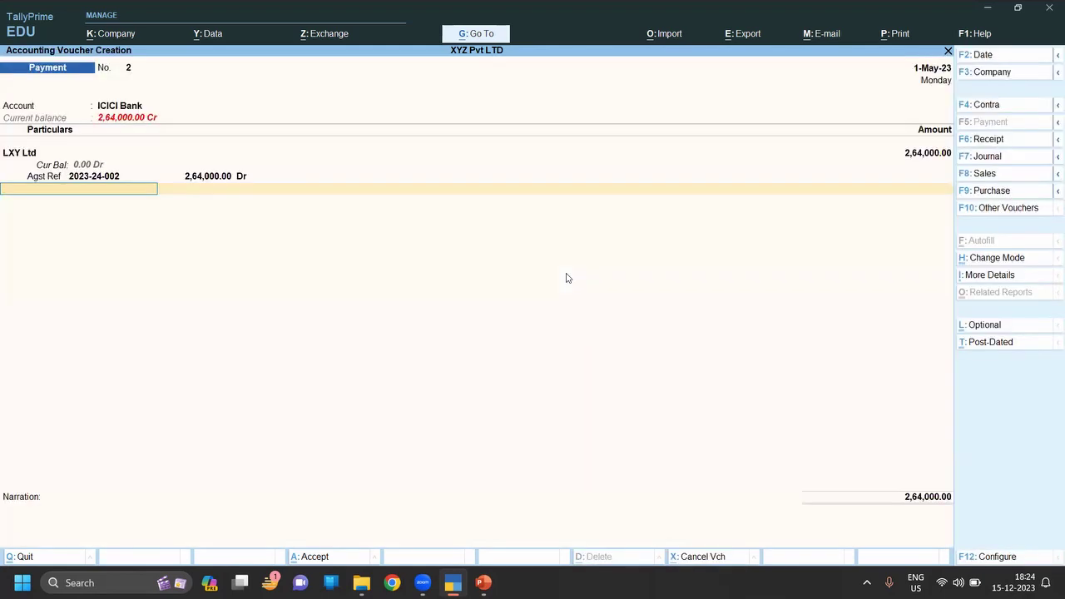
# Record the bank allocation as cheque 12200, save the voucher, and quit voucher entry.
pyautogui.press('Return')
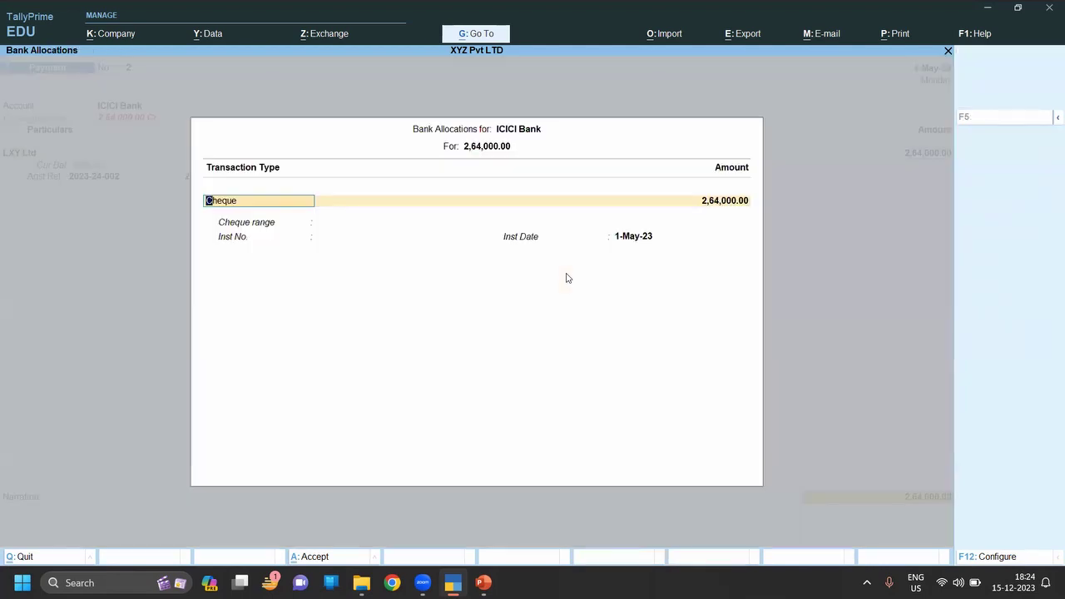
pyautogui.press('Return')
pyautogui.press('Return')
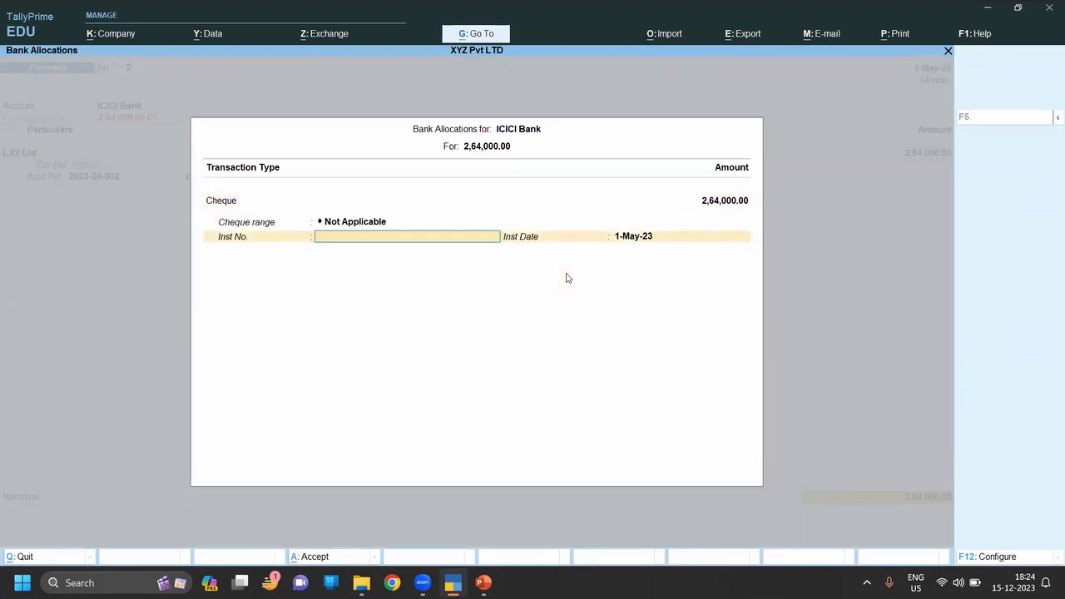
pyautogui.write('12200')
pyautogui.press('Return')
pyautogui.press('Return')
pyautogui.press('Return')
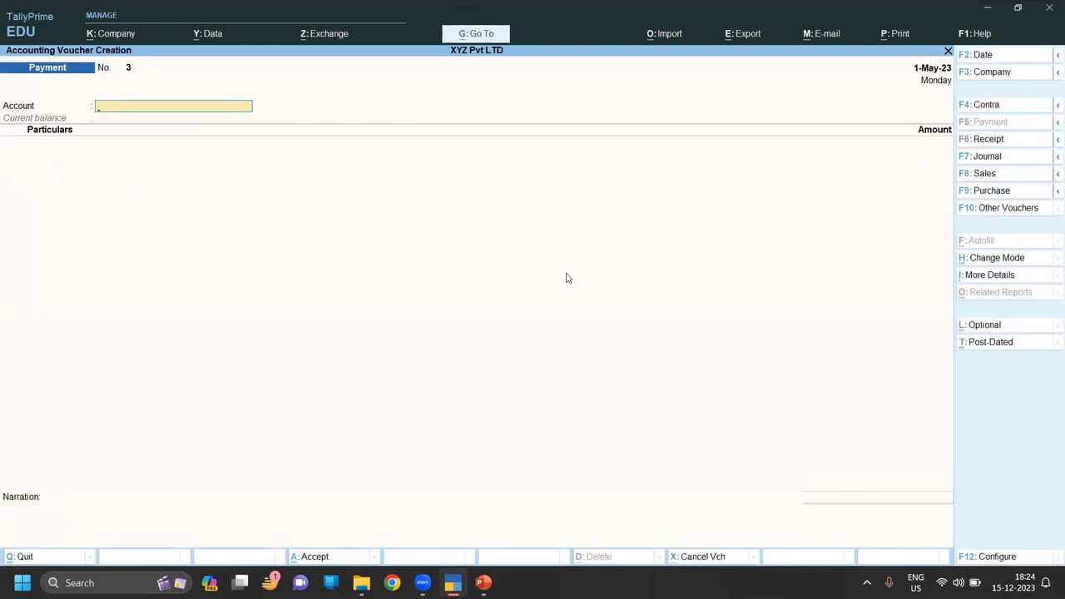
pyautogui.press('Escape')
pyautogui.press('Return')
# Go to Display More Reports > Account Books from Gateway of Tally.
pyautogui.press('Down')
pyautogui.press('Down')
pyautogui.press('Down')
pyautogui.press('Down')
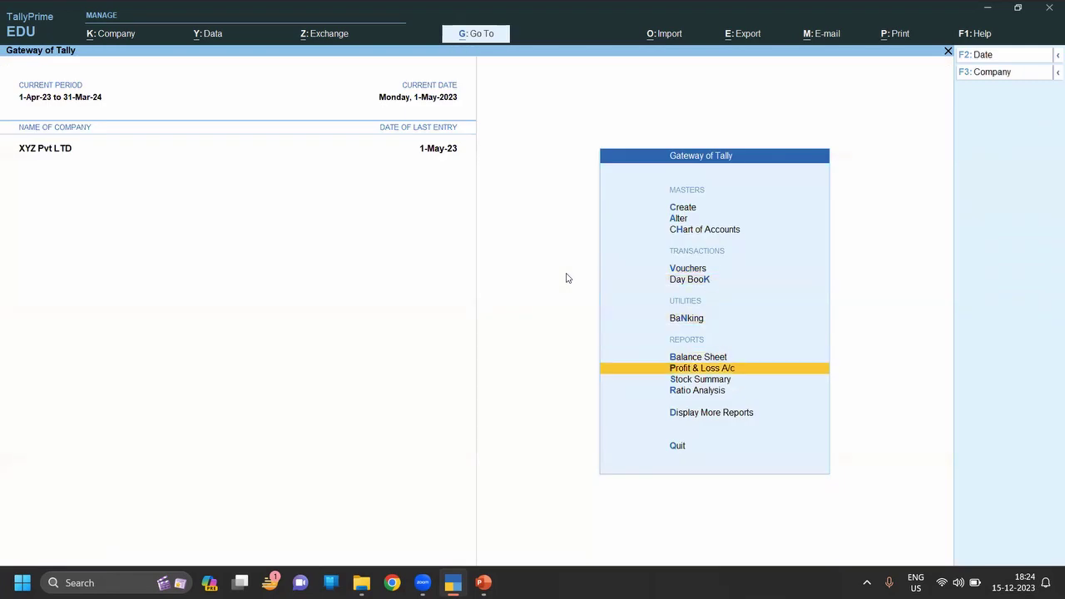
pyautogui.press('Down')
pyautogui.press('Down')
pyautogui.press('Down')
pyautogui.press('Down')
pyautogui.press('d')
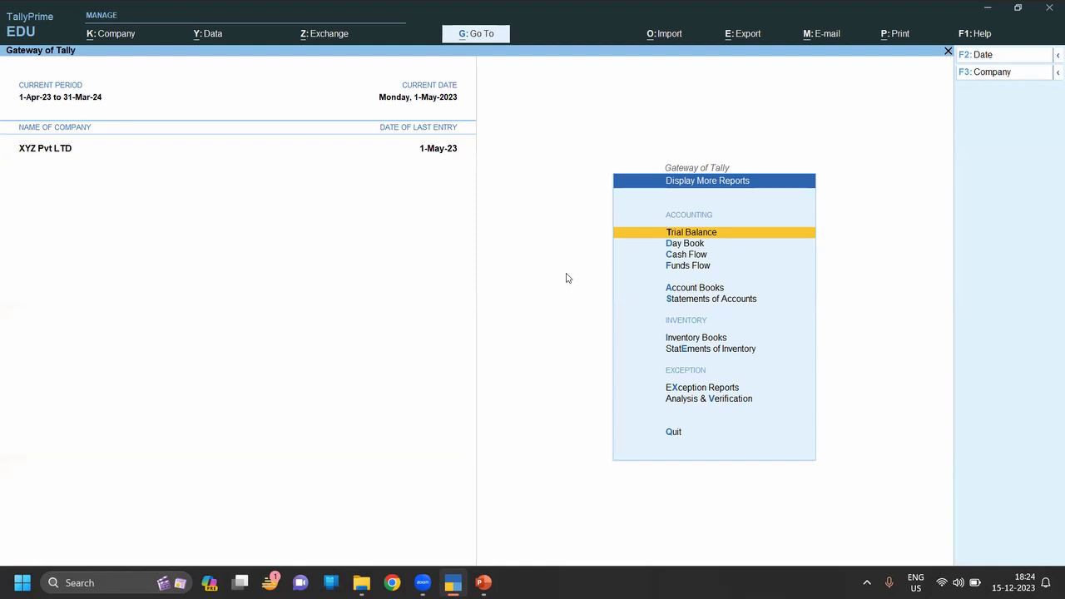
pyautogui.press('Down')
pyautogui.press('Down')
pyautogui.press('Down')
pyautogui.press('Down')
pyautogui.press('Return')
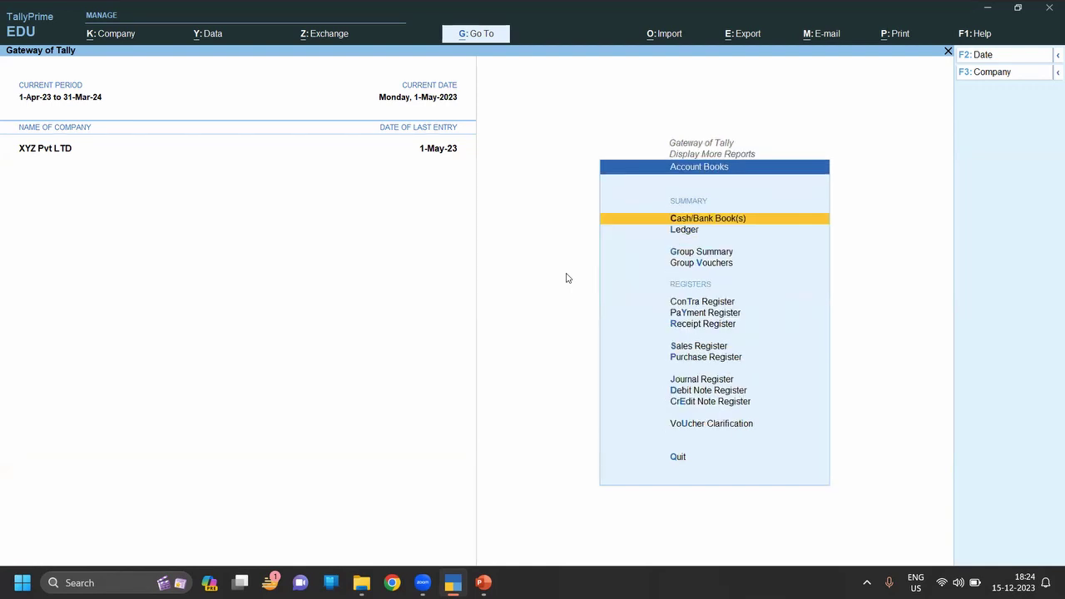
# Browse the May and April purchase voucher lists in the Purchase Register.
pyautogui.press('p')
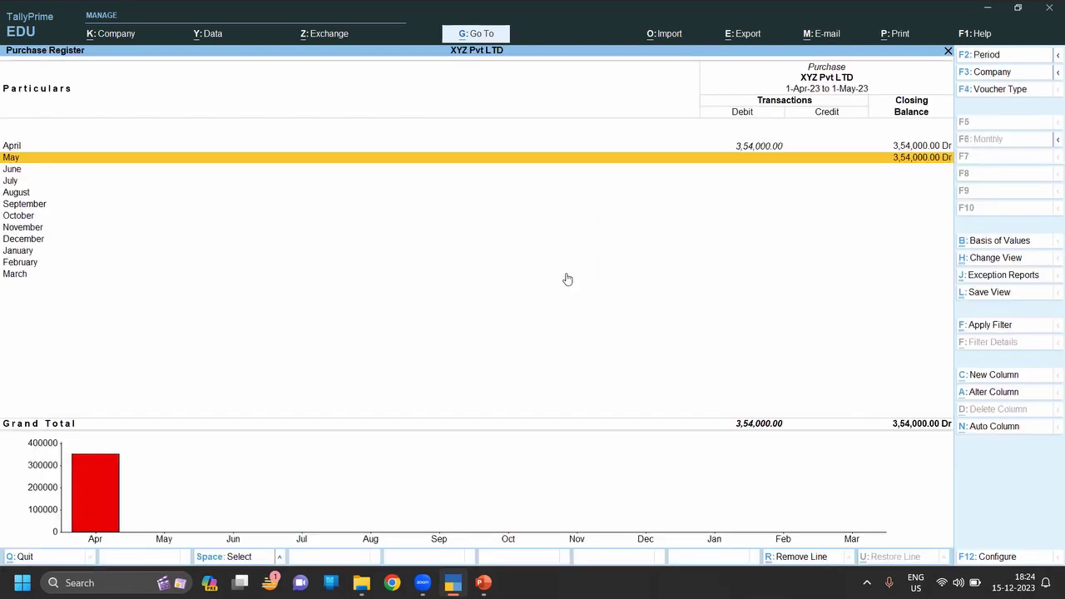
pyautogui.press('Return')
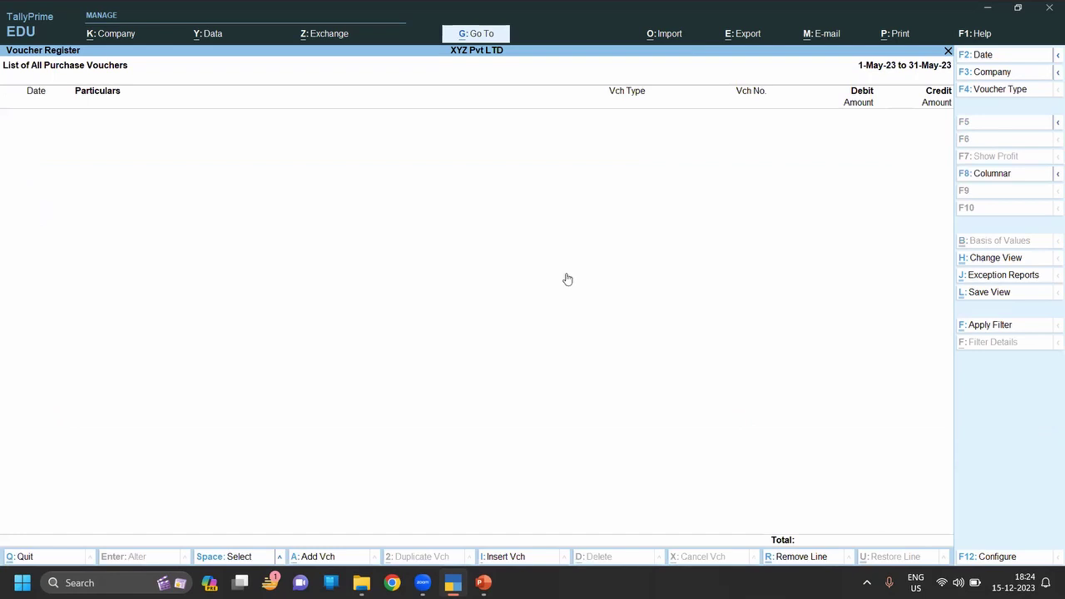
pyautogui.press('Escape')
pyautogui.press('Up')
pyautogui.press('Return')
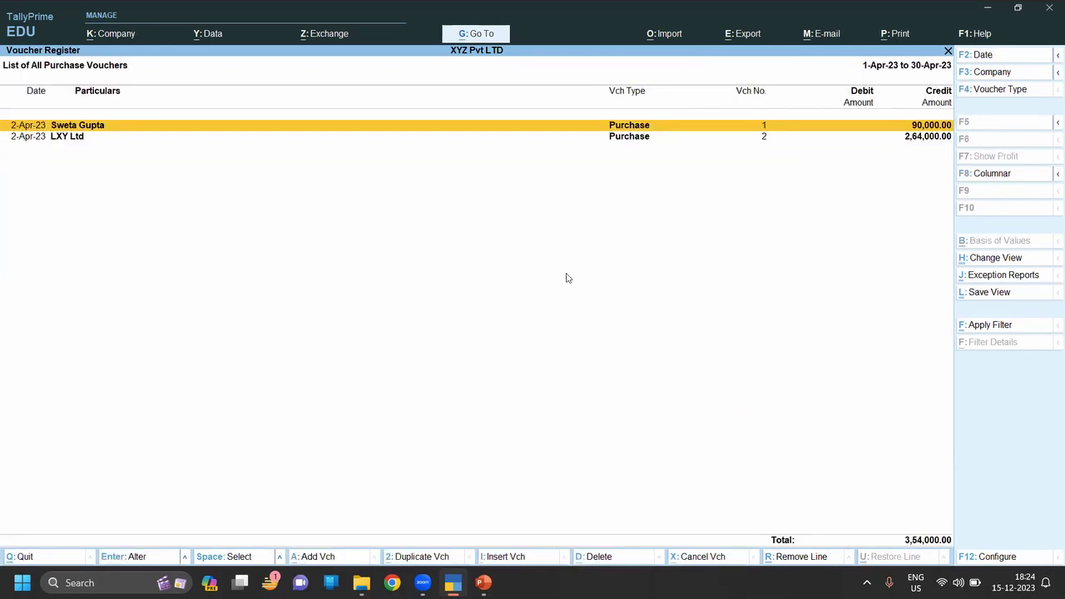
pyautogui.press('Escape')
pyautogui.press('Down')
pyautogui.press('Return')
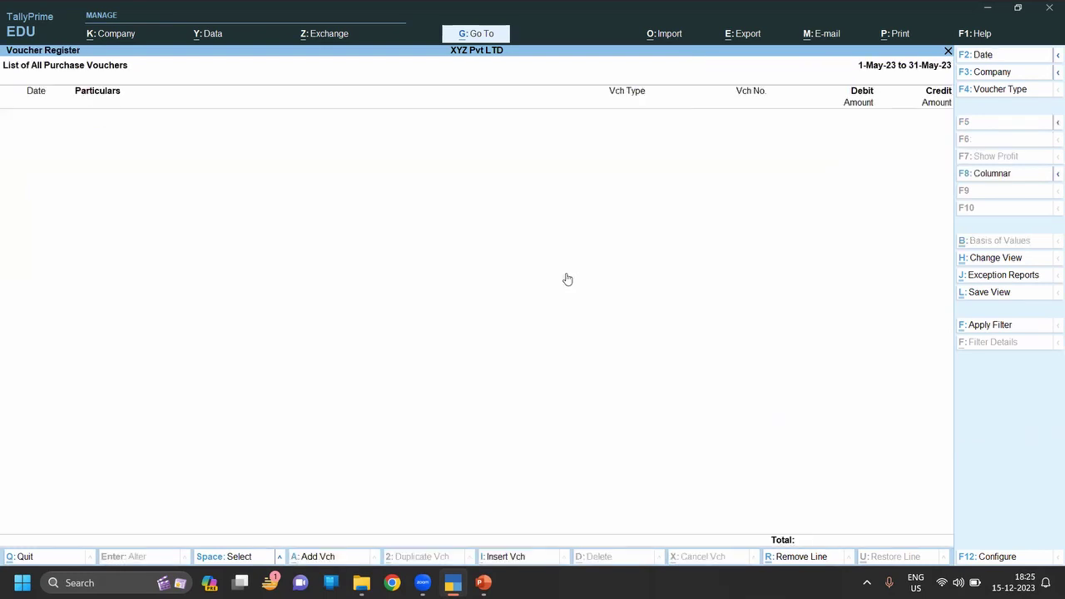
pyautogui.press('Escape')
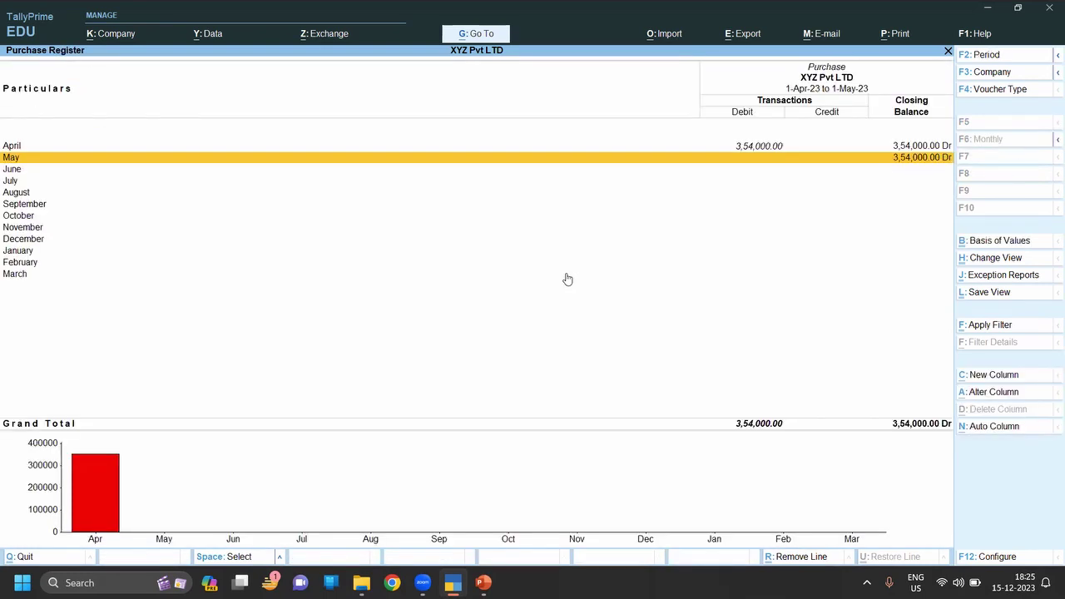
# View the first April purchase voucher, then return to the Account Books list.
pyautogui.press('Up')
pyautogui.press('Return')
pyautogui.press('Return')
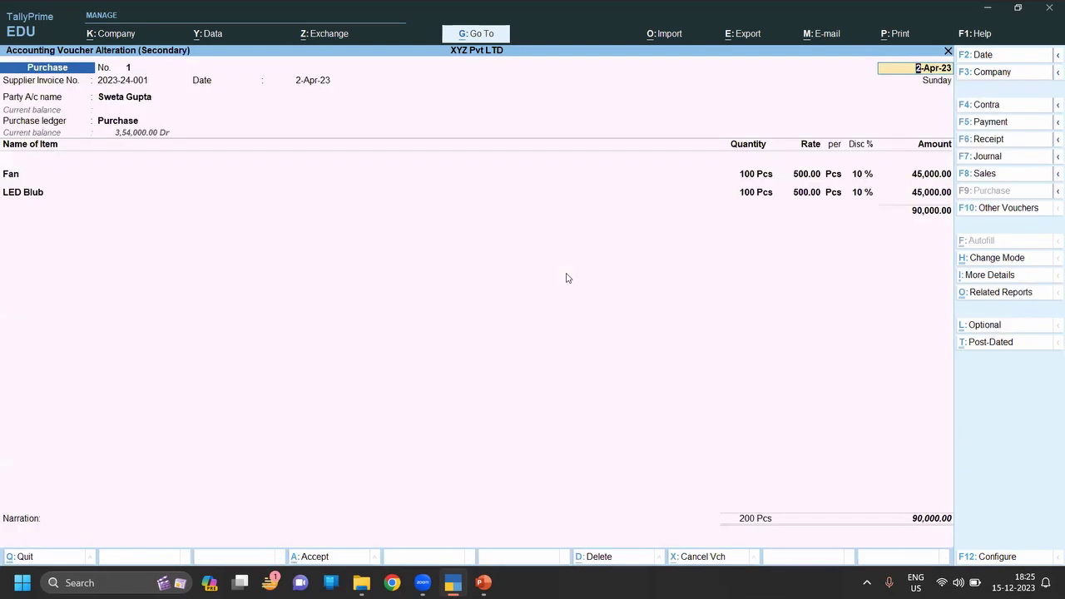
pyautogui.press('Escape')
pyautogui.press('Escape')
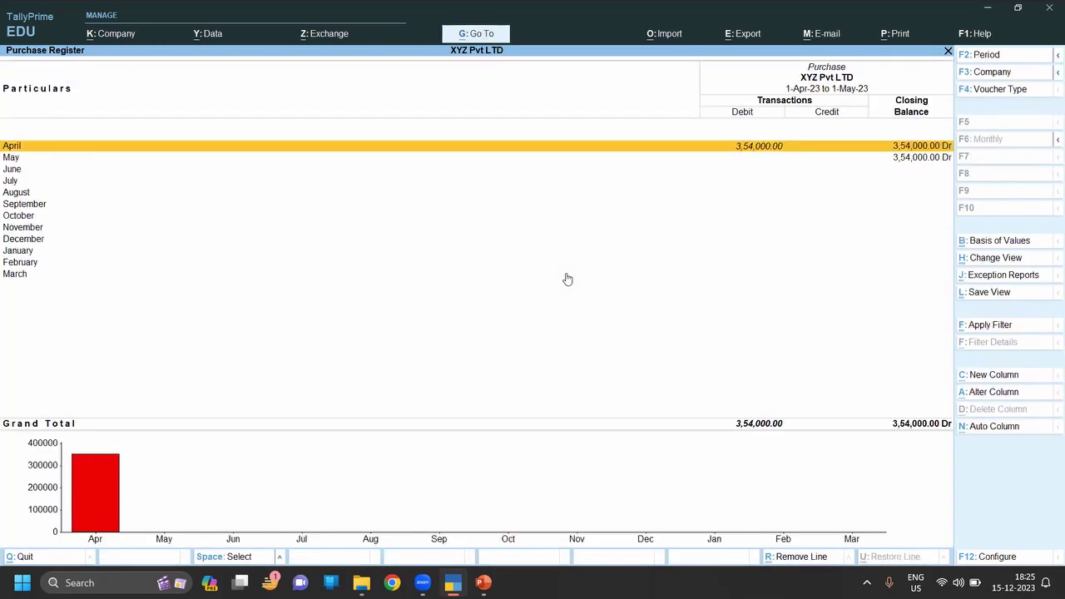
pyautogui.press('Escape')
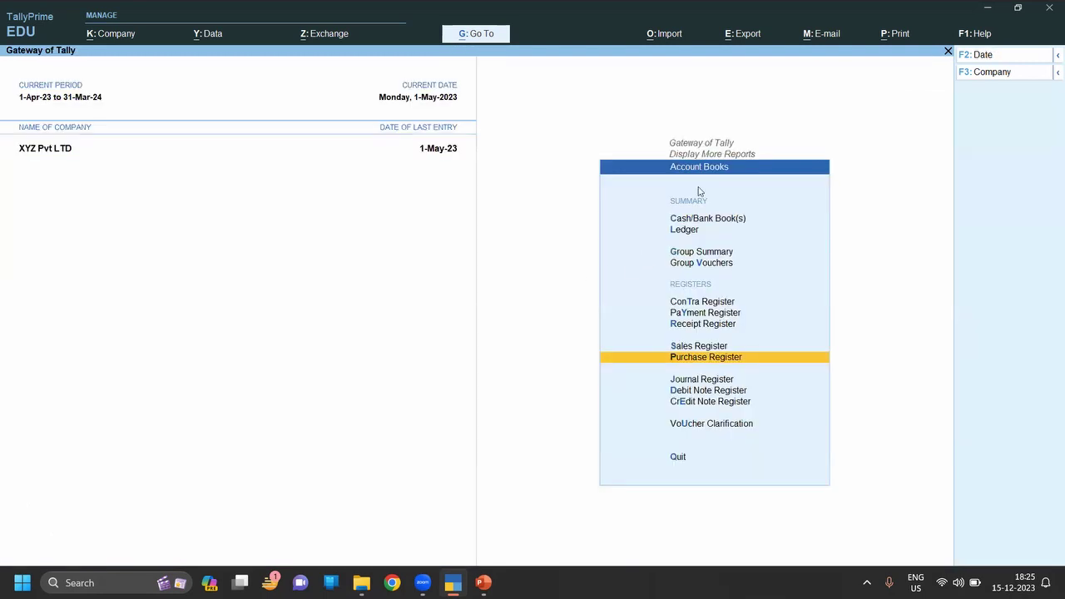
# Open the first May payment voucher from the Payment Register for alteration.
pyautogui.press('Up')
pyautogui.press('Up')
pyautogui.press('Up')
pyautogui.press('Return')
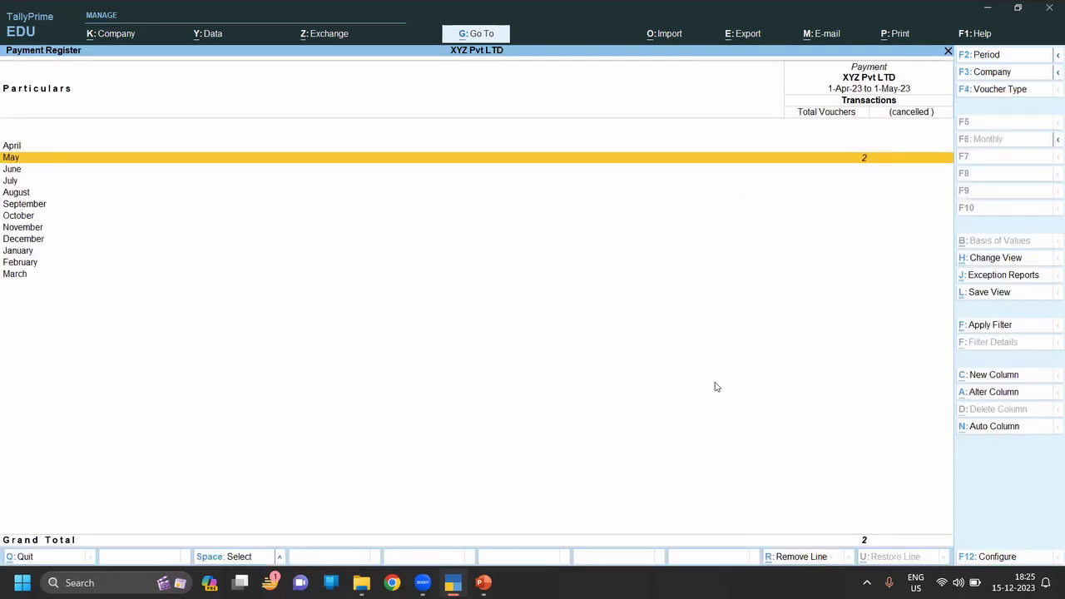
pyautogui.press('Return')
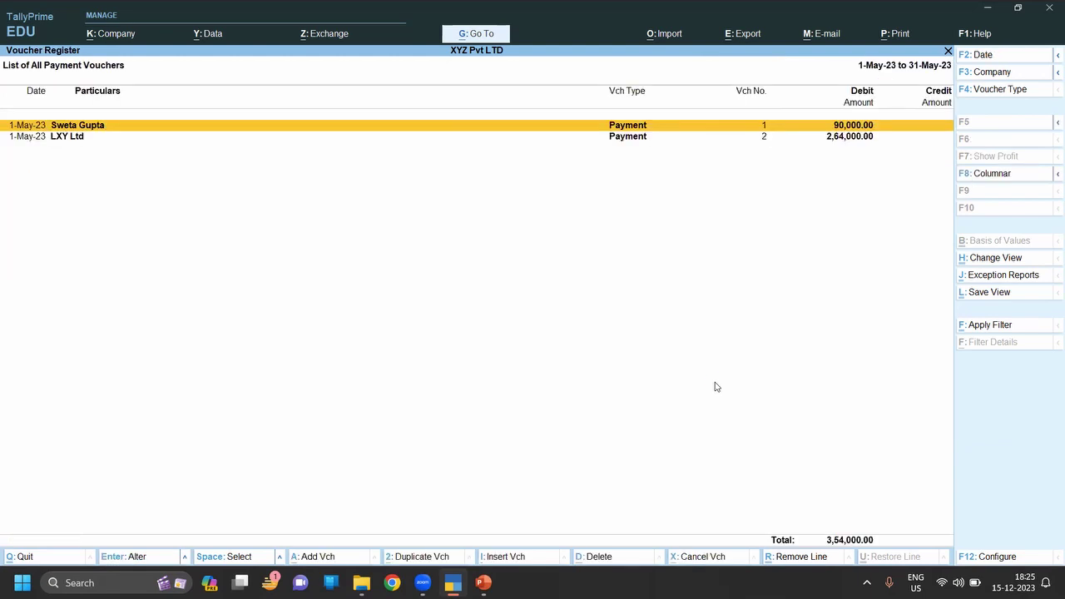
pyautogui.press('Return')
pyautogui.press('Return')
pyautogui.press('Return')
pyautogui.press('Return')
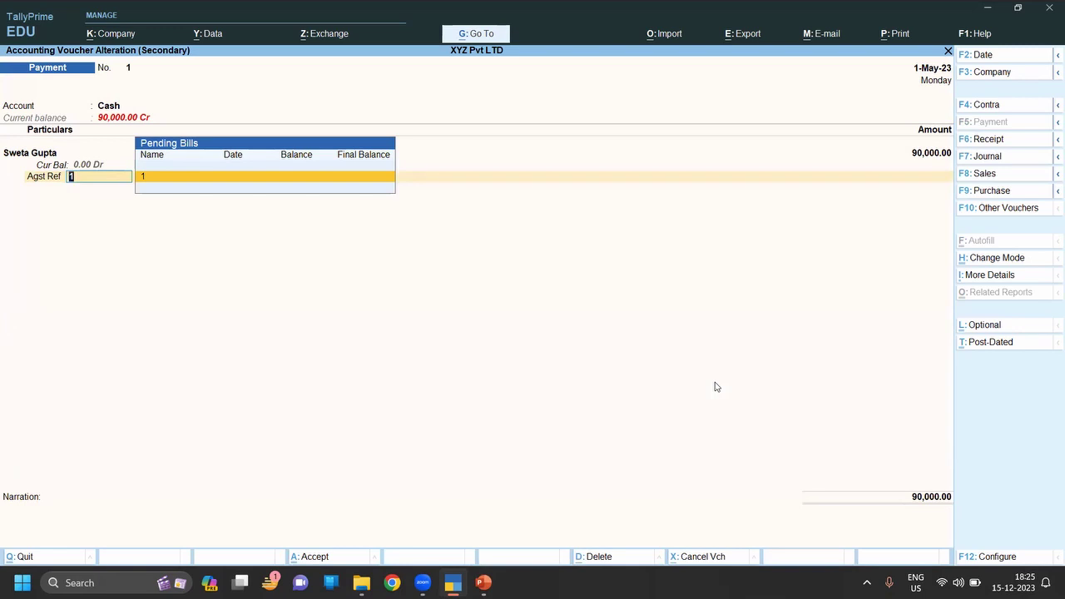
# Try the New Ref, Advance and On Account adjustment methods, then step back to the date.
pyautogui.press('BackSpace')
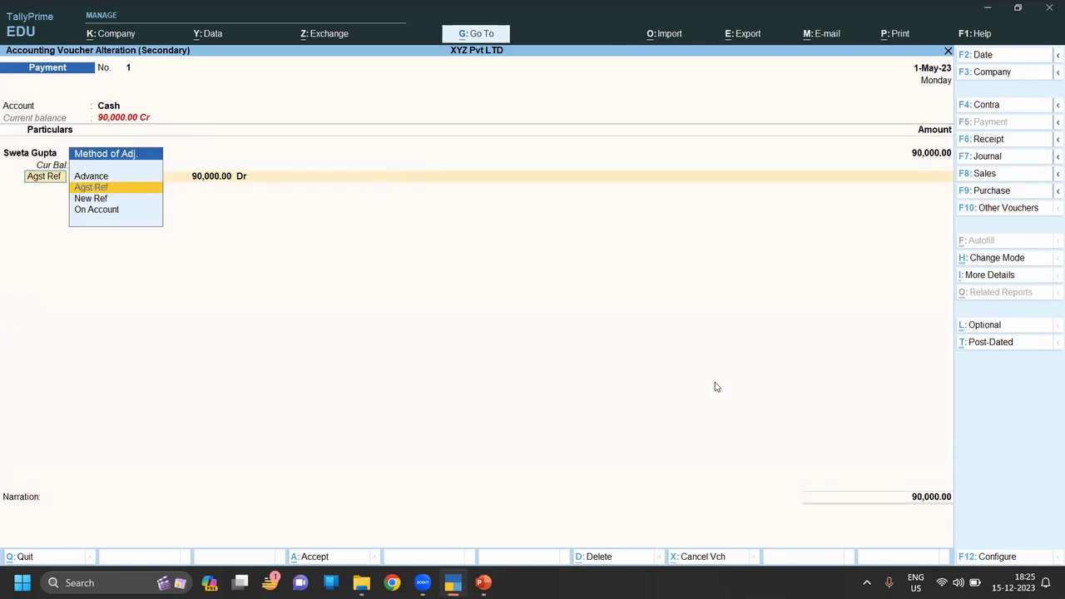
pyautogui.press('Down')
pyautogui.press('Return')
pyautogui.press('BackSpace')
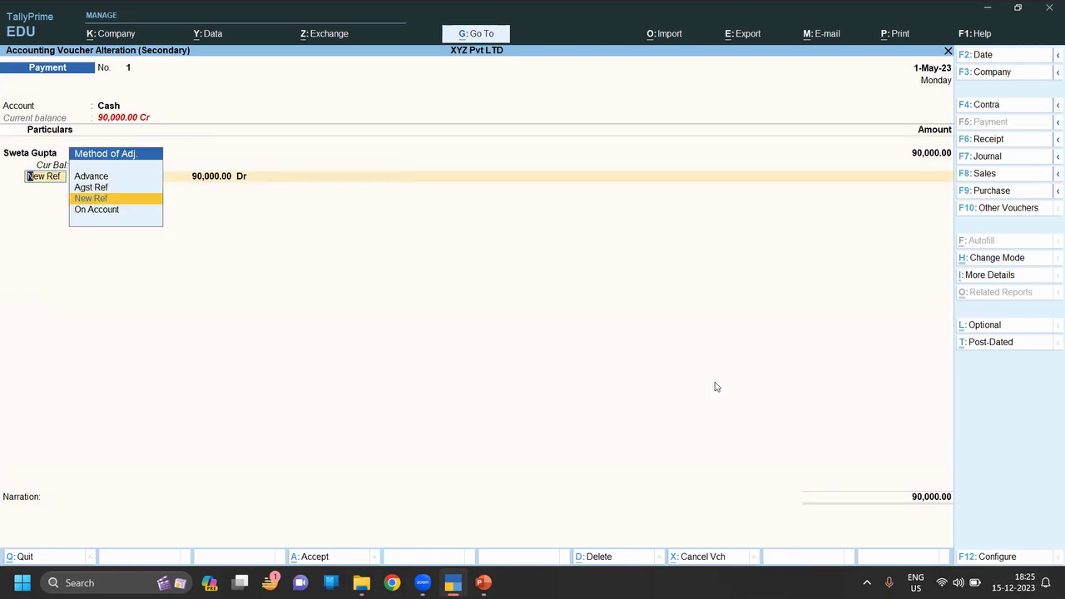
pyautogui.press('Up')
pyautogui.press('Up')
pyautogui.press('Return')
pyautogui.press('BackSpace')
pyautogui.press('Down')
pyautogui.press('Down')
pyautogui.press('Down')
pyautogui.press('Return')
pyautogui.press('BackSpace')
pyautogui.press('BackSpace')
pyautogui.press('BackSpace')
pyautogui.press('BackSpace')
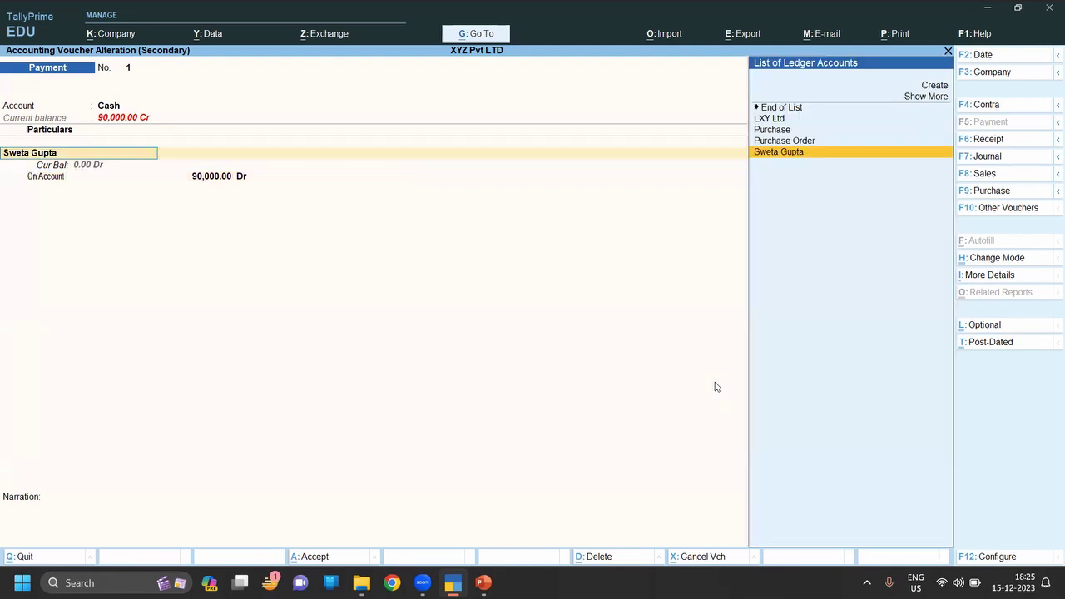
pyautogui.press('BackSpace')
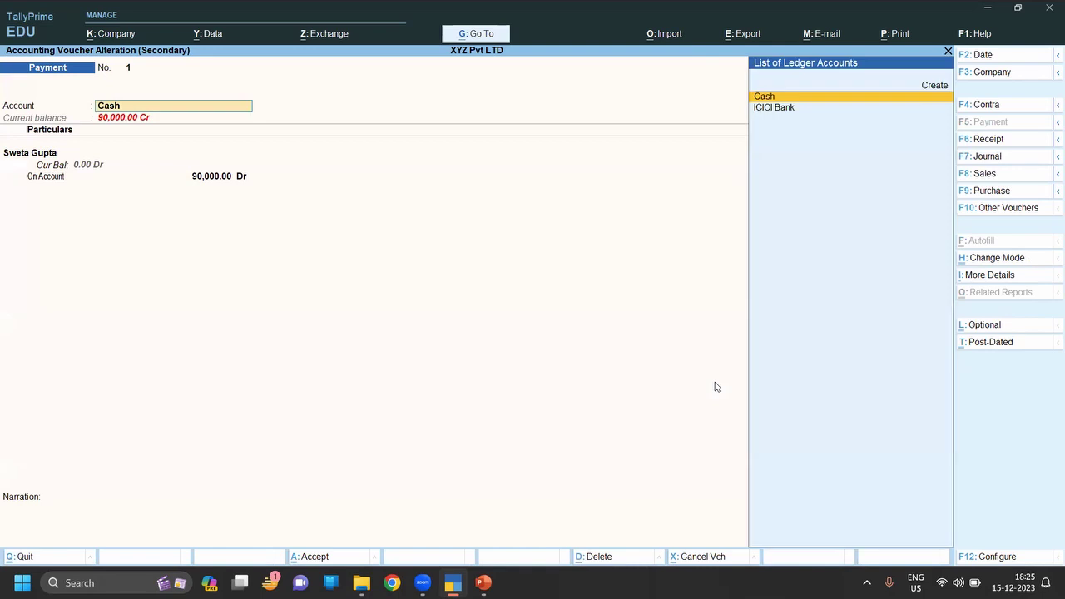
# Change the paying account to ICICI Bank, adjust 90,000.00 against bill 1, and save.
pyautogui.press('Down')
pyautogui.press('Return')
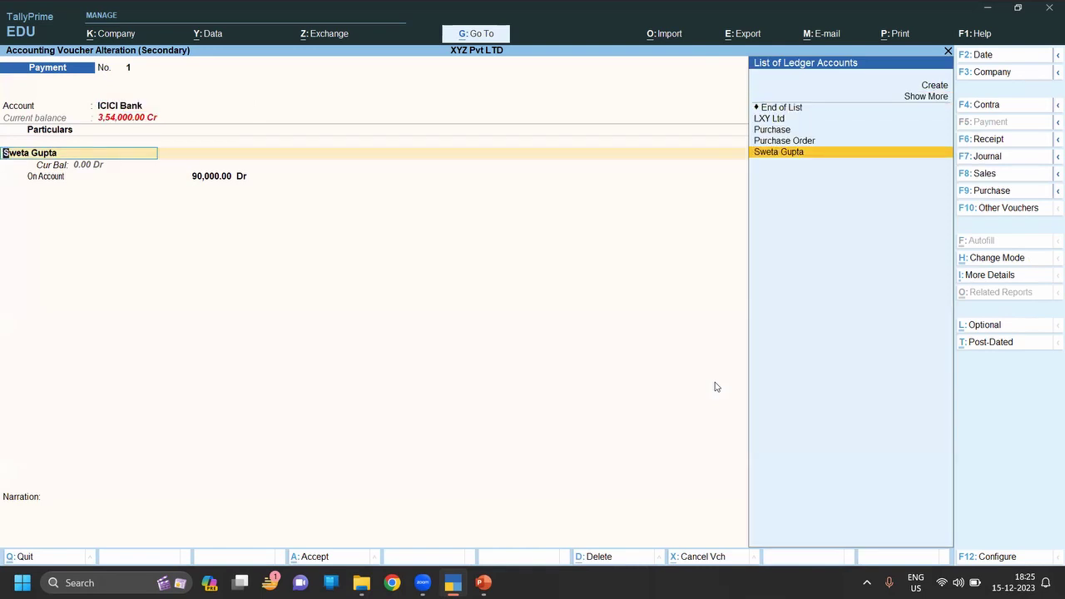
pyautogui.press('Return')
pyautogui.press('Return')
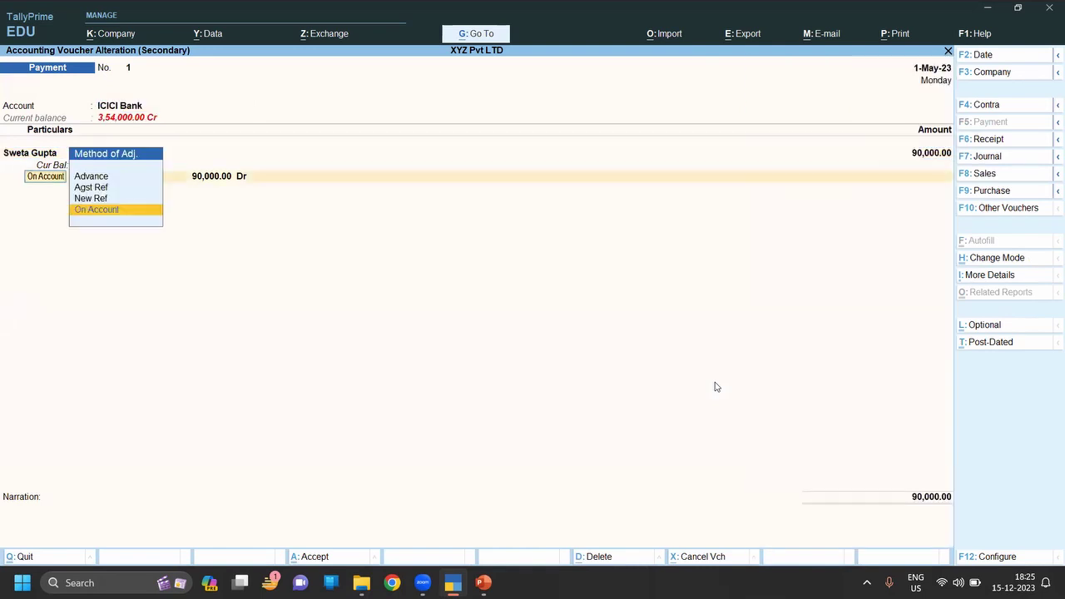
pyautogui.press('Up')
pyautogui.press('Up')
pyautogui.press('Return')
pyautogui.press('Return')
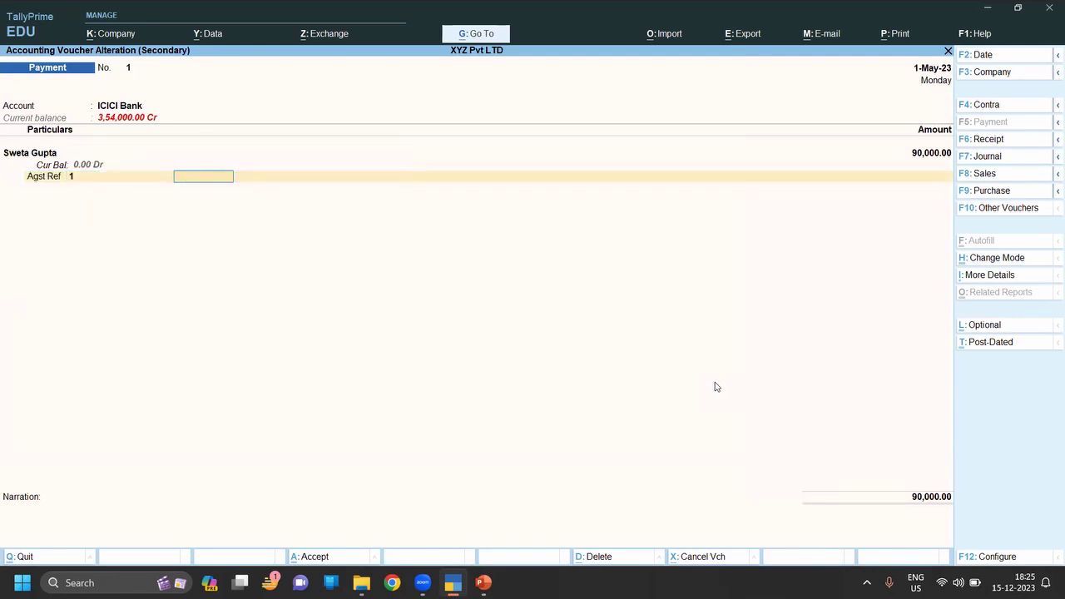
pyautogui.press('Return')
pyautogui.press('Return')
# Return from the Payment Register and list April's vouchers in the Purchase Register.
pyautogui.press('Escape')
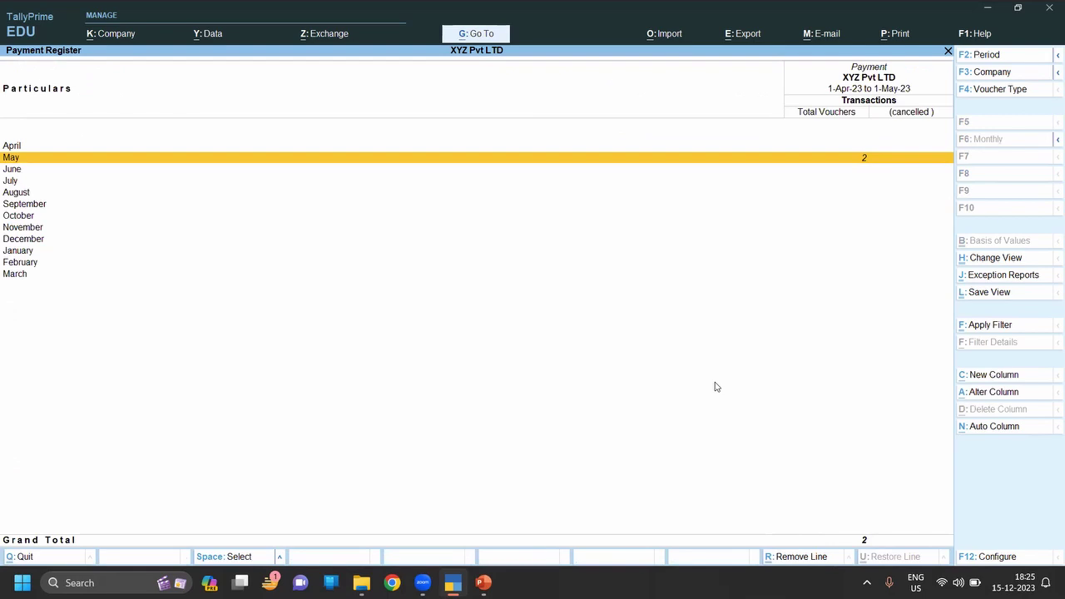
pyautogui.press('Escape')
pyautogui.press('Down')
pyautogui.press('Down')
pyautogui.press('Down')
pyautogui.press('Return')
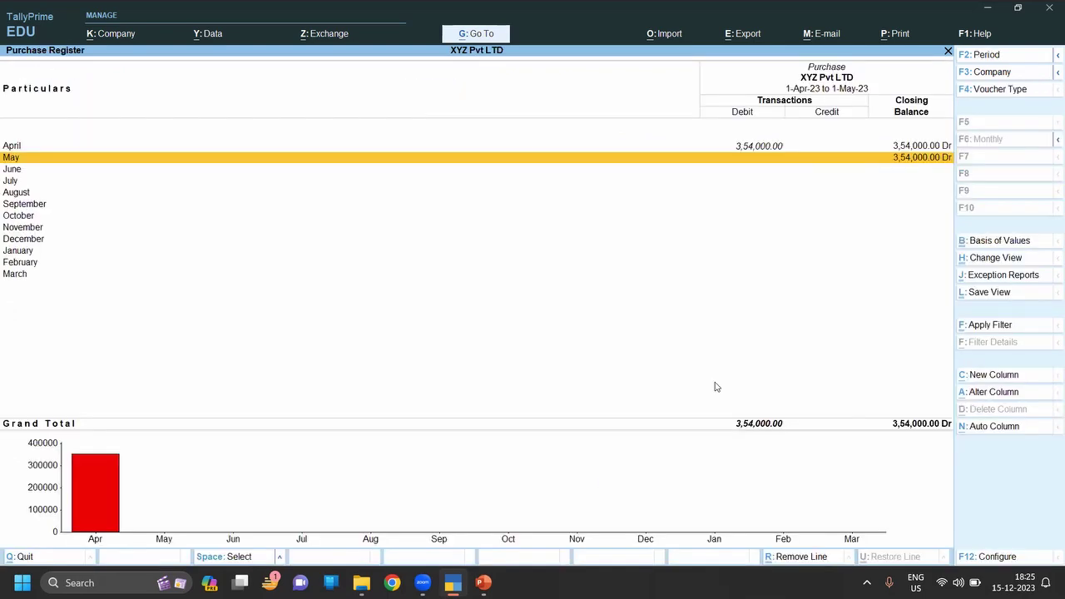
pyautogui.press('Up')
pyautogui.press('Return')
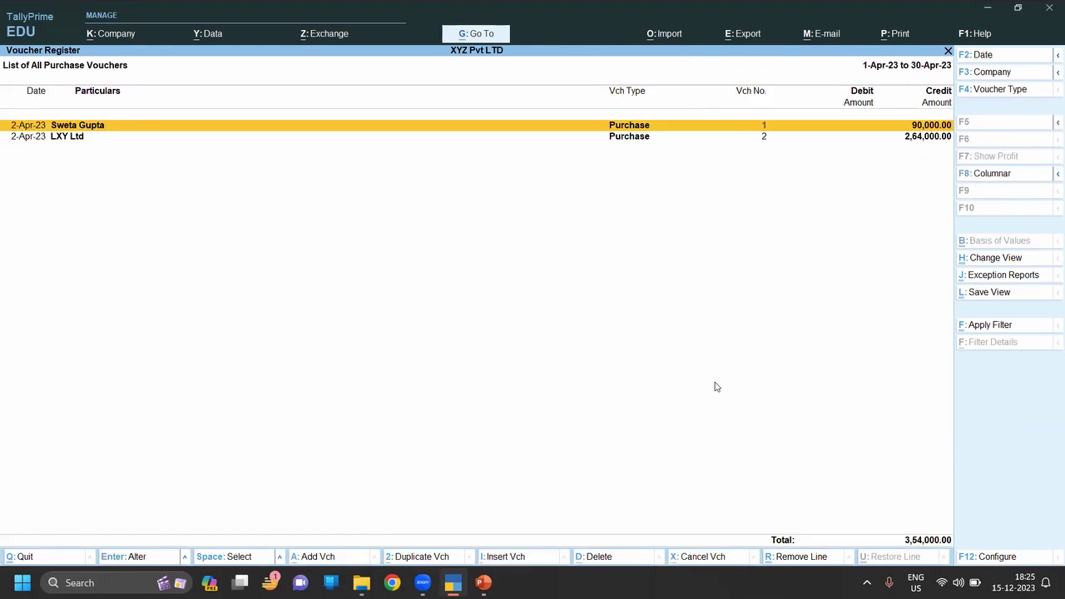
# Alter April purchase voucher 1 (90,000.00), leaving its supplier invoice number blank.
pyautogui.press('Return')
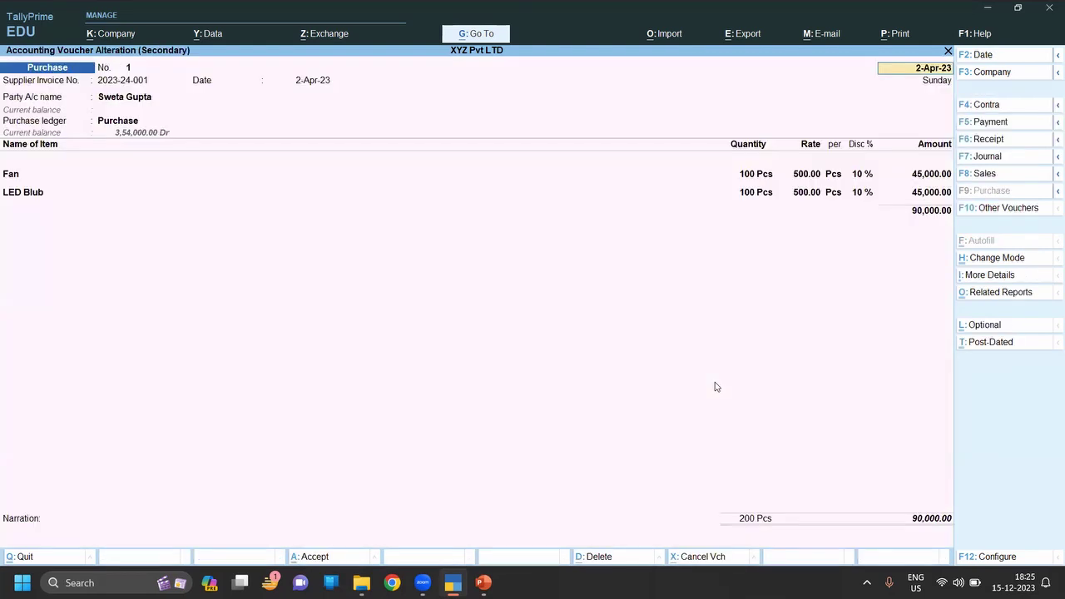
pyautogui.press('Return')
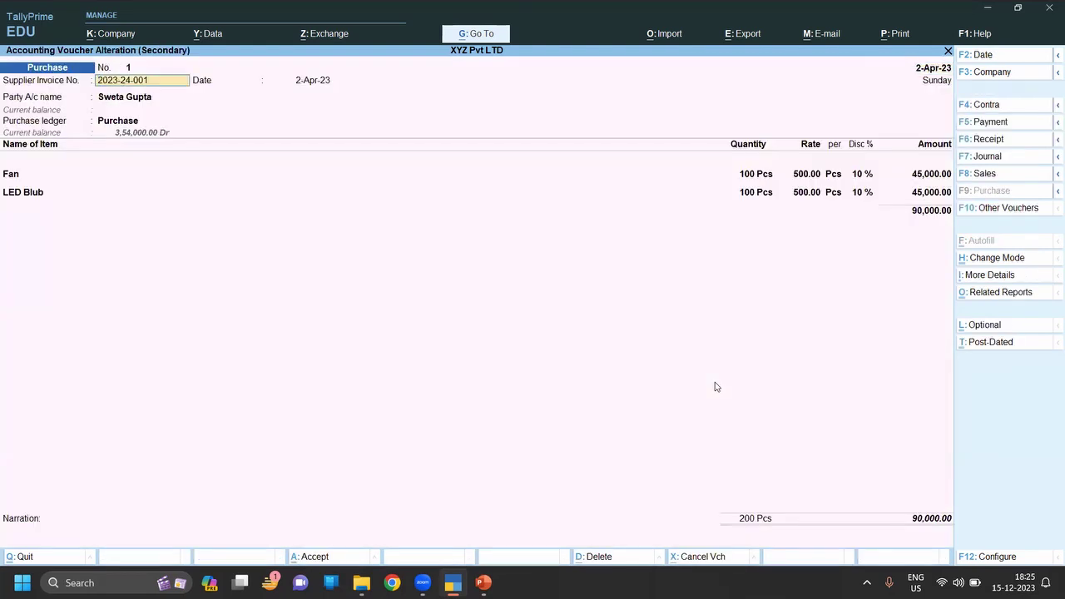
pyautogui.press('Return')
pyautogui.press('Return')
pyautogui.press('Return')
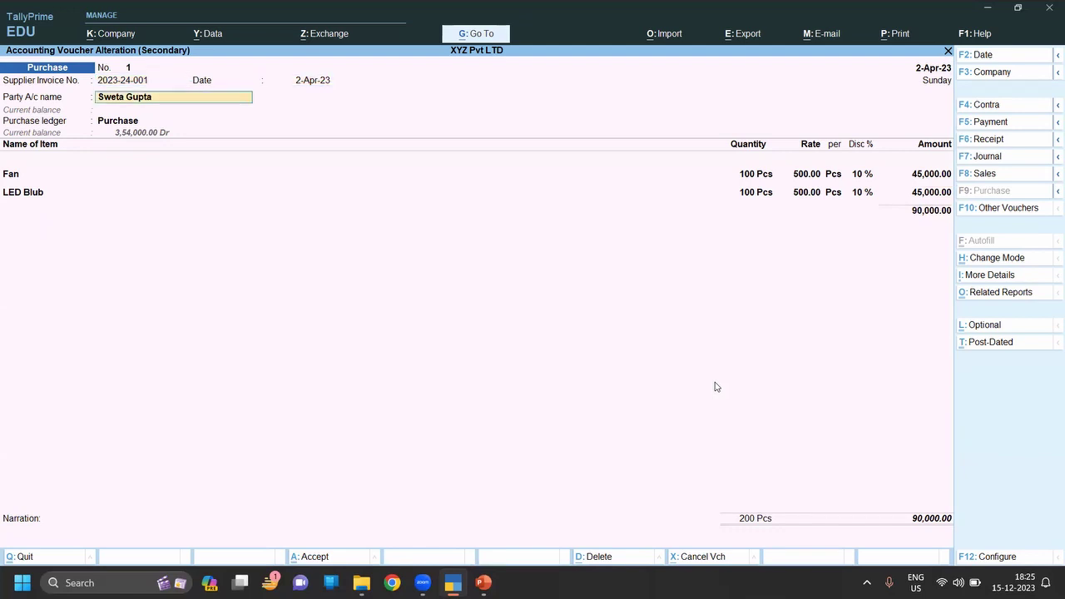
pyautogui.press('Return')
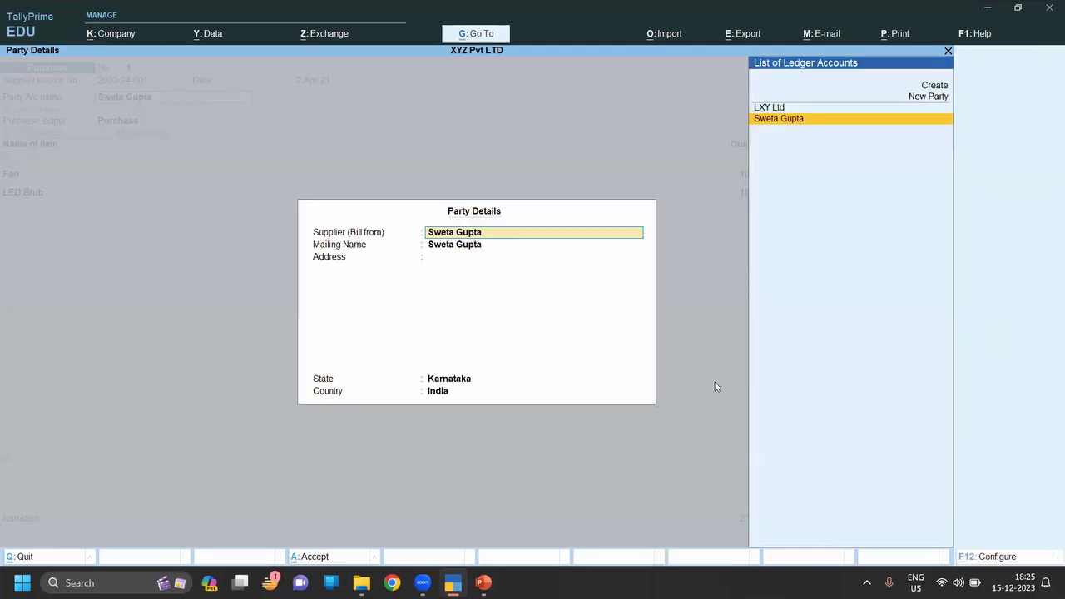
pyautogui.press('Return')
pyautogui.hotkey('ctrl', 'a')
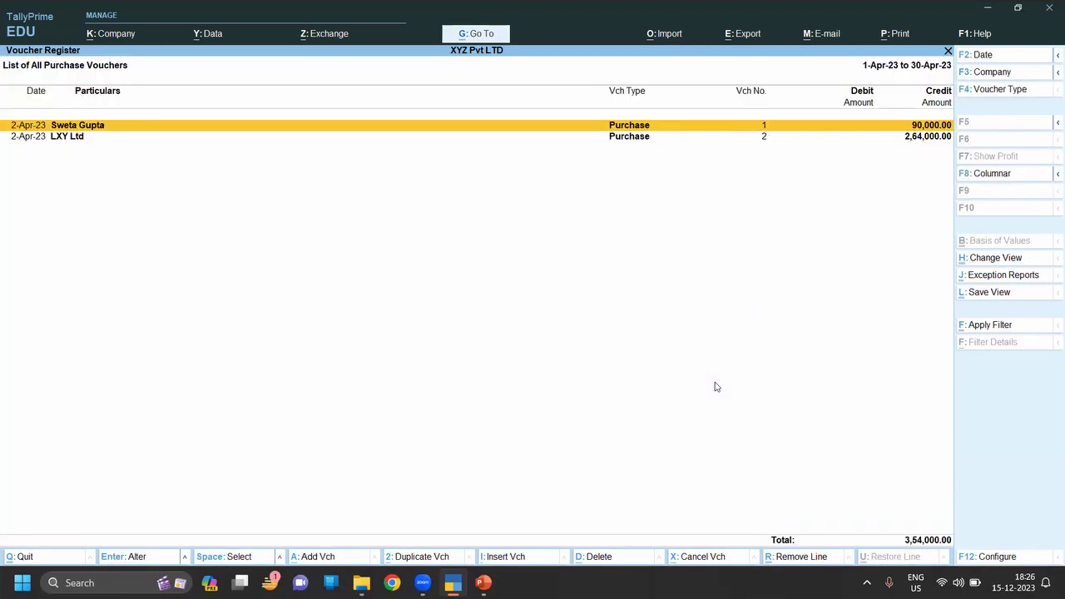
pyautogui.press('Return')
pyautogui.press('BackSpace')
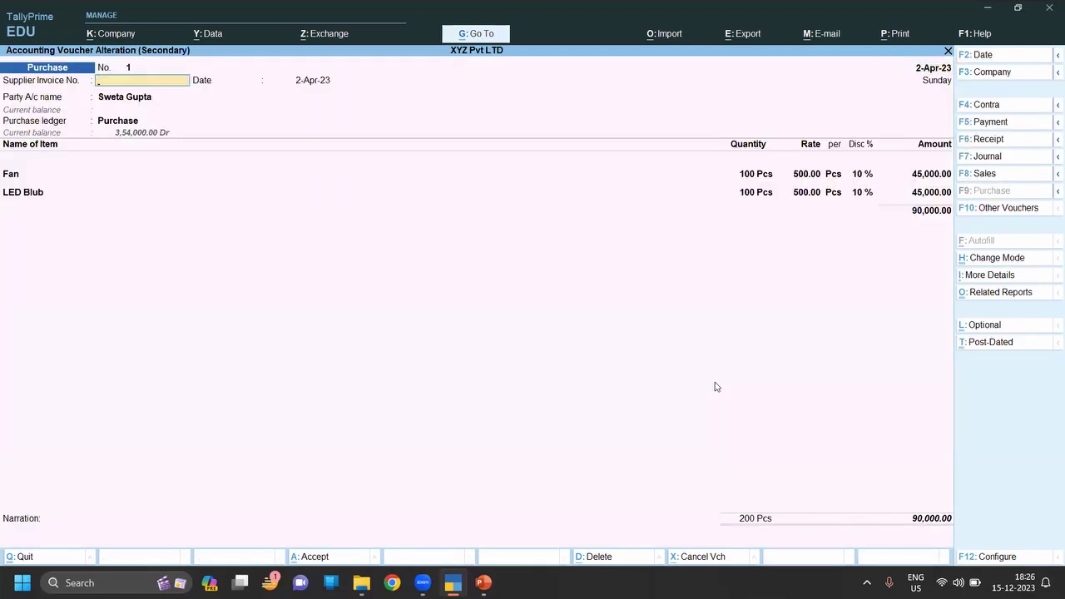